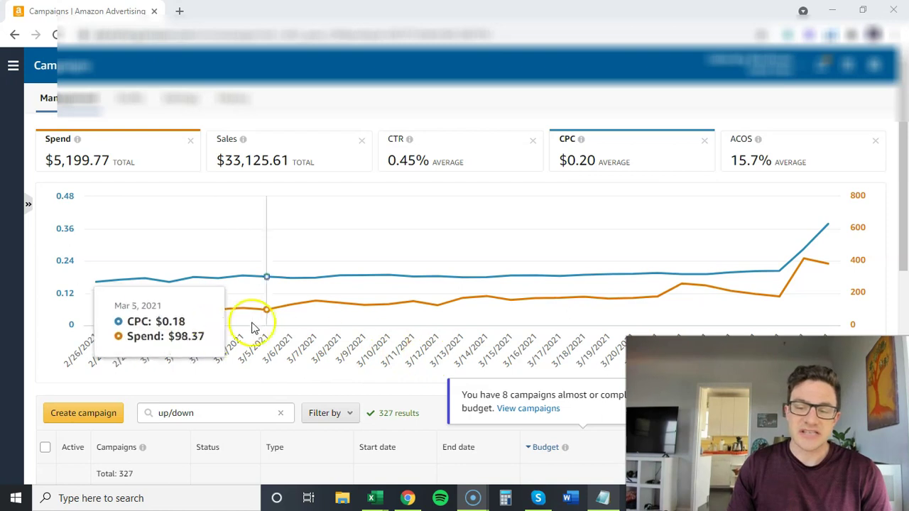
Step: Search the Amazon Advertising campaigns for "auto up/down"
{"action": "left_click", "coordinate": [202, 413]}
{"action": "left_click_drag", "start_coordinate": [202, 413], "coordinate": [153, 413]}
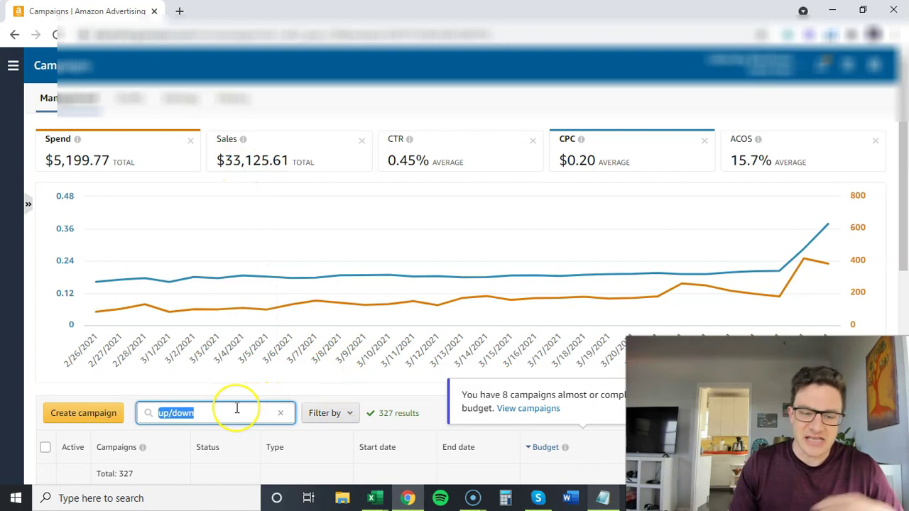
{"action": "type", "text": "auto up"}
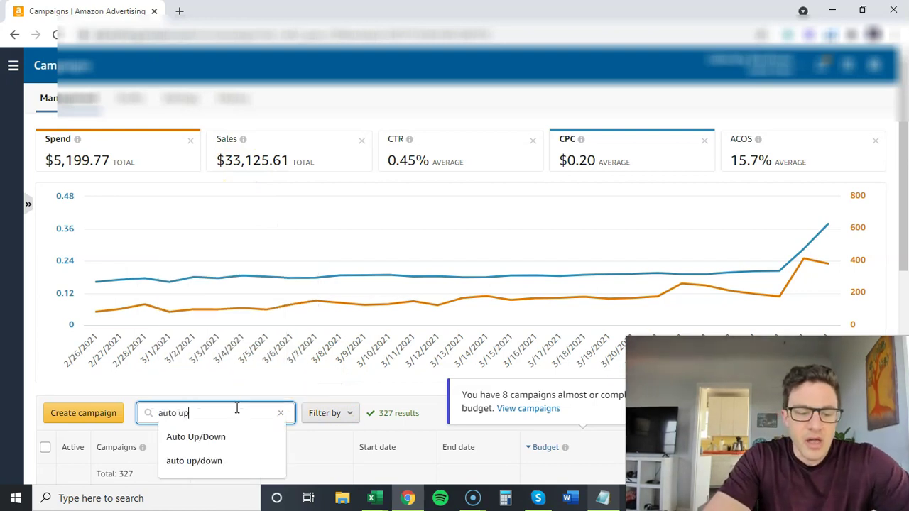
{"action": "type", "text": "/down"}
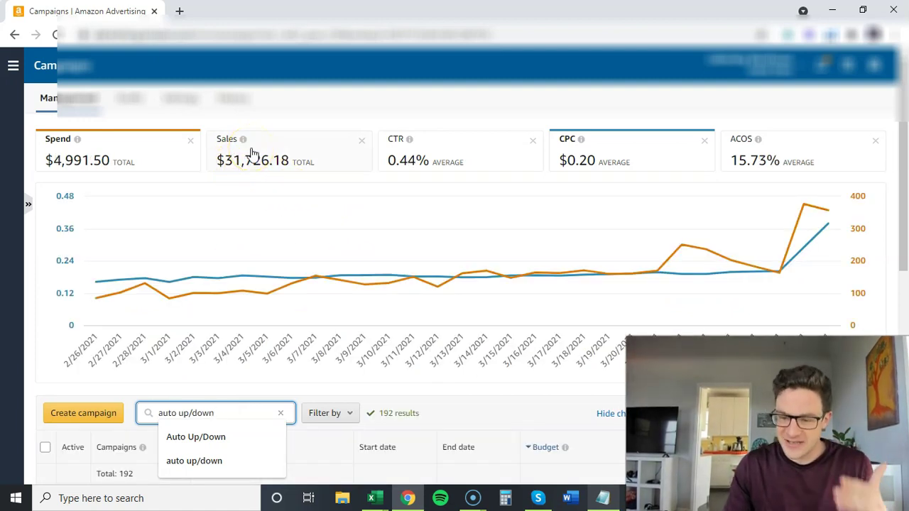
Step: Change the campaign search to "manual up/down" to view the performance of the manual campaigns
{"action": "left_click", "coordinate": [243, 412]}
{"action": "double_click", "coordinate": [174, 411]}
{"action": "type", "text": "manual"}
{"action": "key", "text": "Return"}
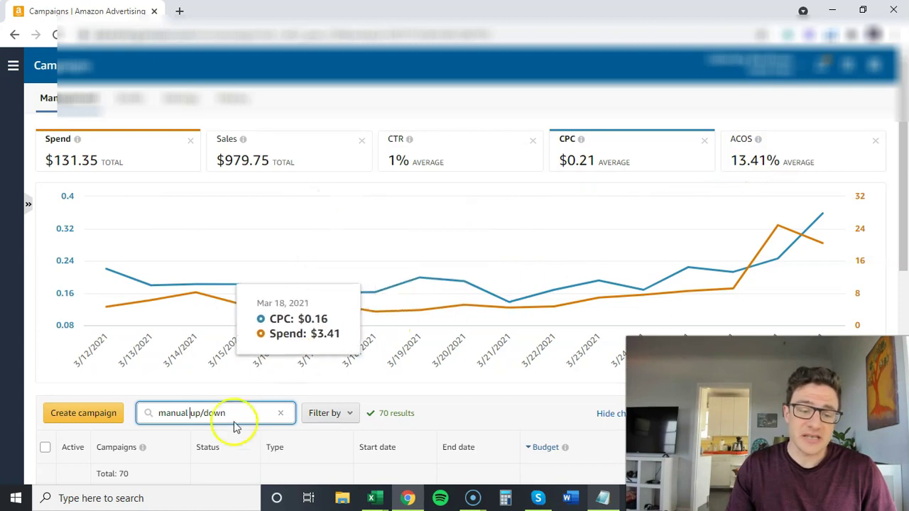
Step: Change the campaign search to "pda up/down" and review the spend and CPC chart for those campaigns
{"action": "left_click_drag", "start_coordinate": [200, 412], "coordinate": [173, 411]}
{"action": "type", "text": "pdate"}
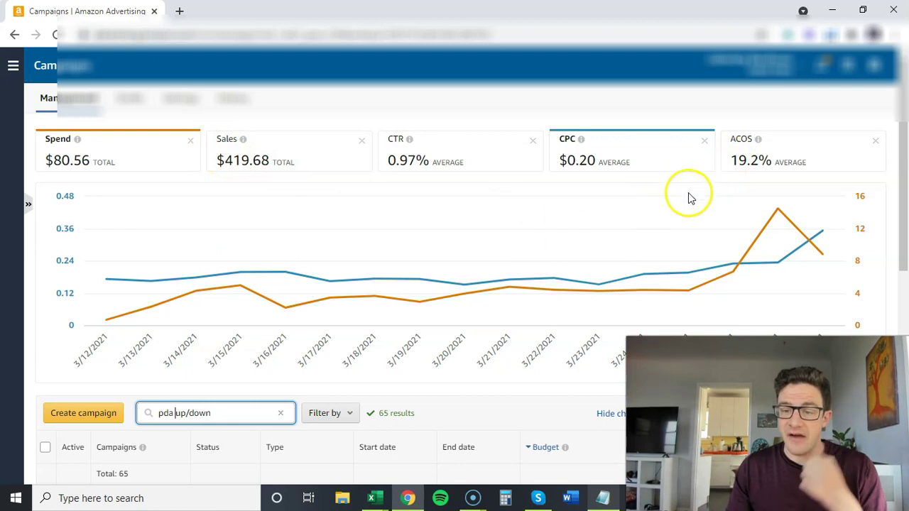
{"action": "mouse_move", "coordinate": [554, 288]}
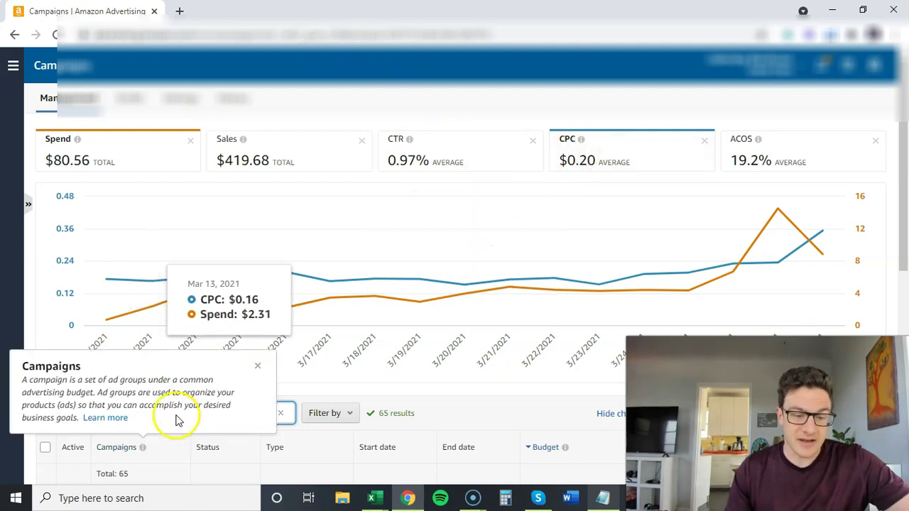
Step: Replace "pda" with "auto" in the campaign search to show the auto up/down campaigns again
{"action": "double_click", "coordinate": [165, 413]}
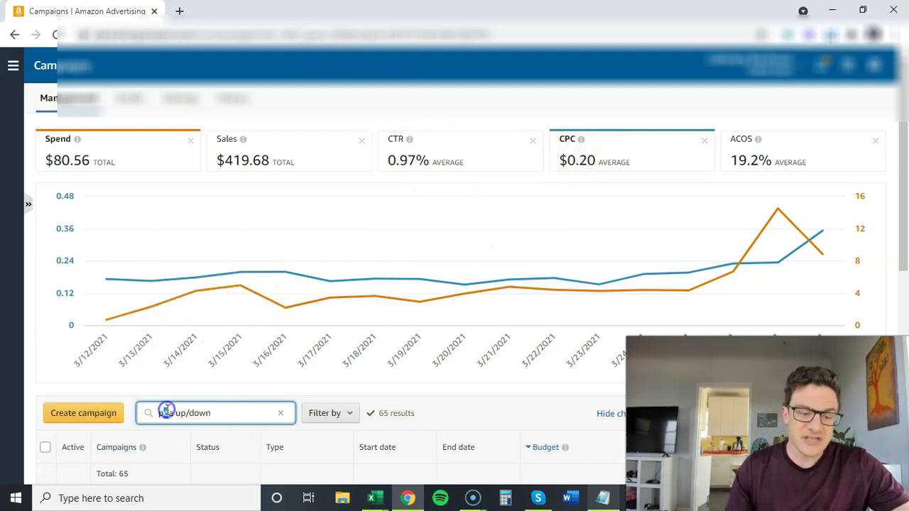
{"action": "type", "text": "auto"}
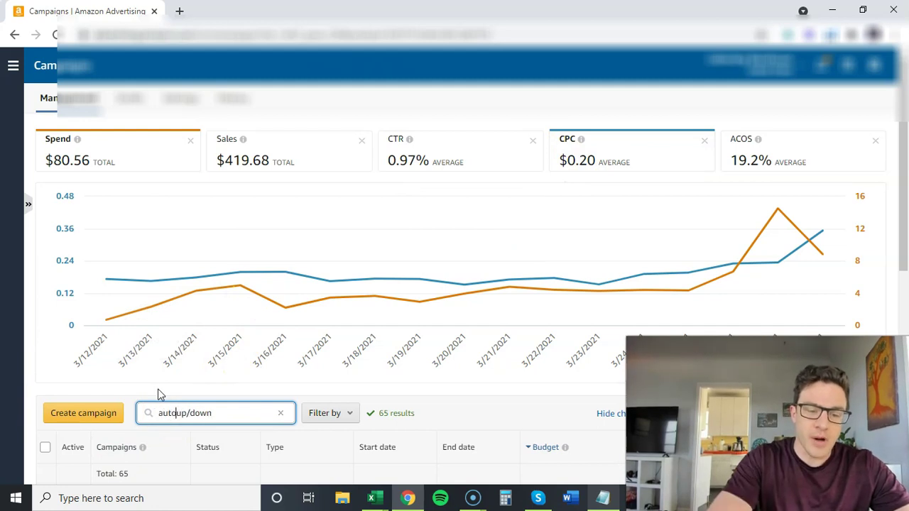
{"action": "key", "text": "Return"}
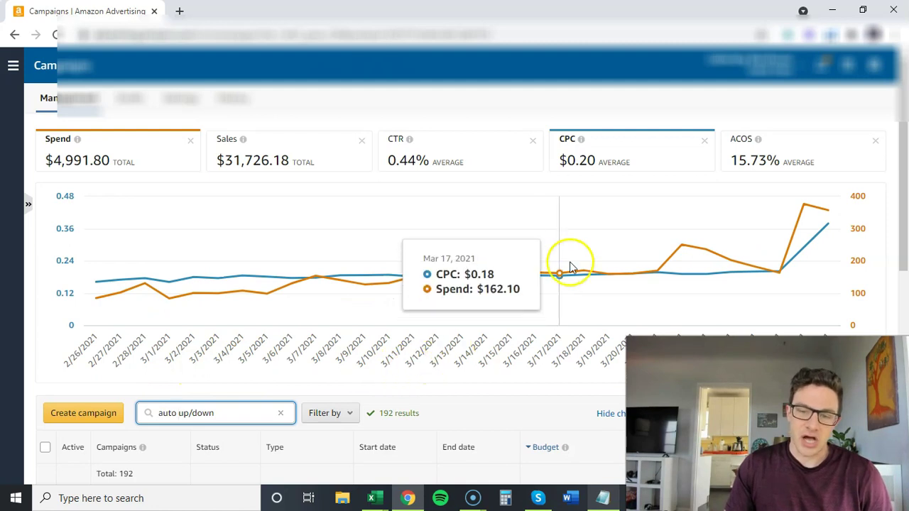
Step: Search the campaigns for "manual up/down" to compare their metrics with the auto campaigns
{"action": "double_click", "coordinate": [166, 412]}
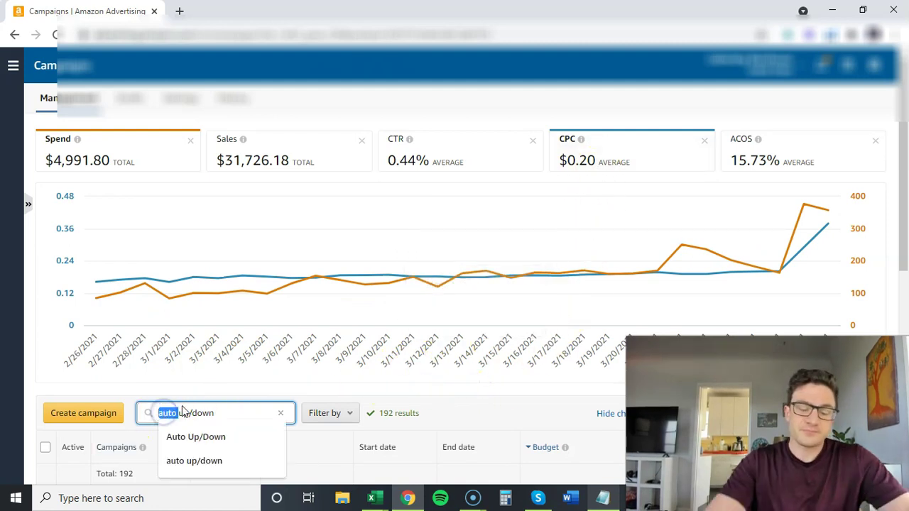
{"action": "type", "text": "manual"}
{"action": "key", "text": "Return"}
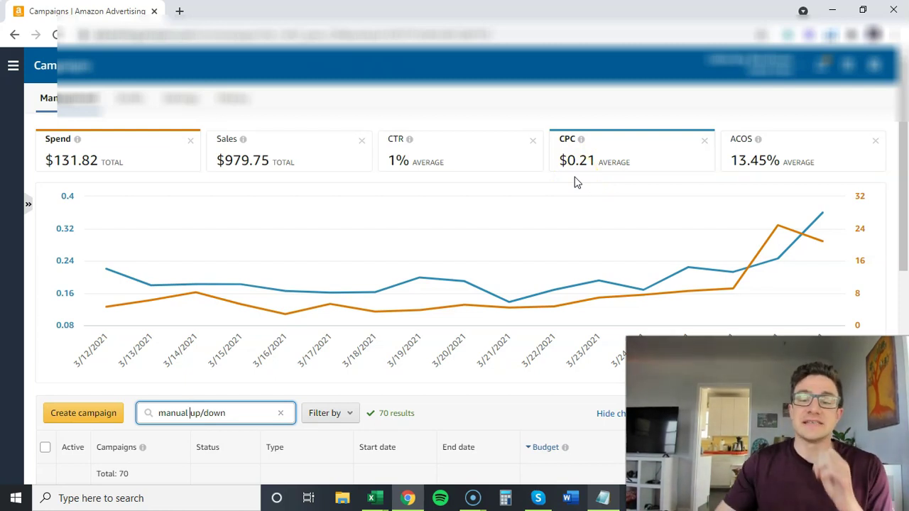
Step: Switch the campaign search back from manual to "auto up/down"
{"action": "left_click", "coordinate": [167, 415]}
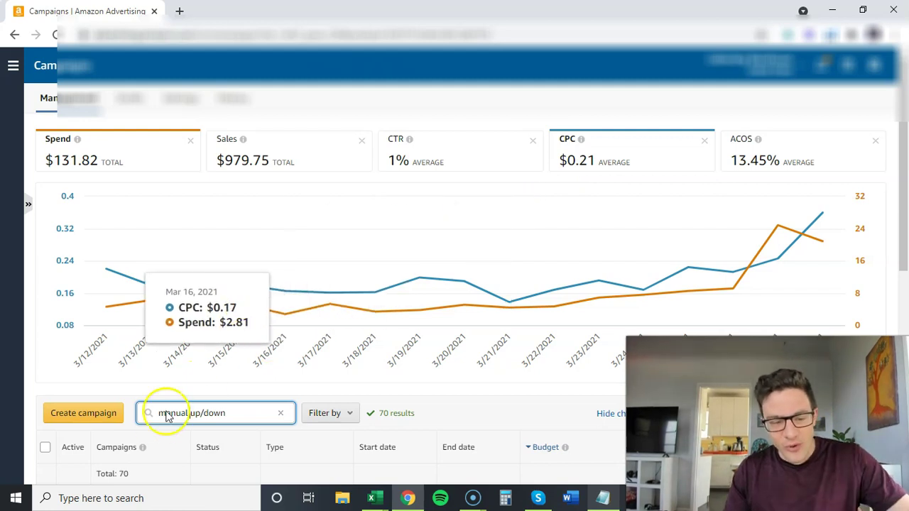
{"action": "double_click", "coordinate": [168, 415]}
{"action": "type", "text": "auto"}
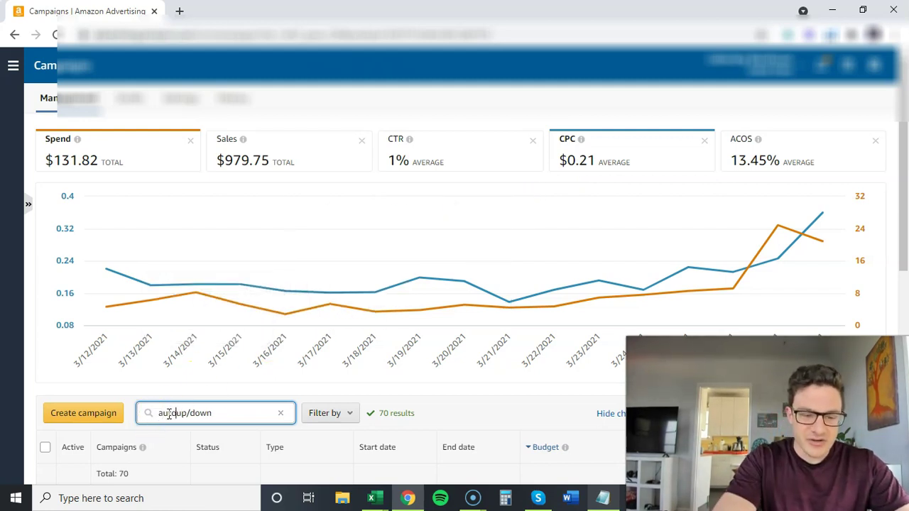
{"action": "key", "text": "Return"}
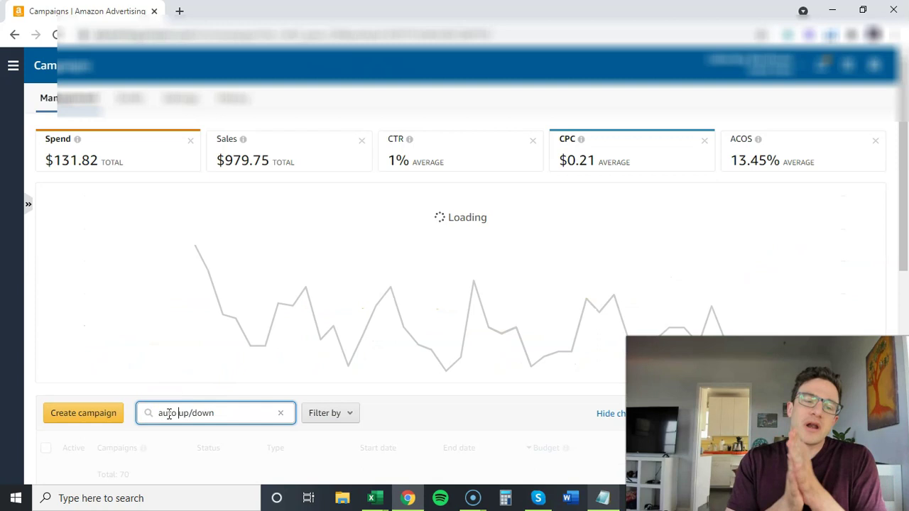
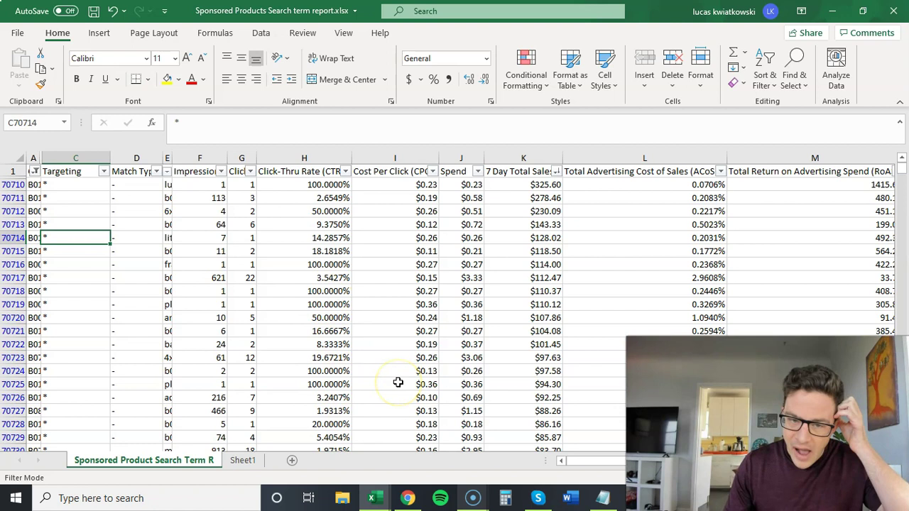
Step: Open Sheet1 of Sponsored Products Search term report.xlsx in Excel and examine how ASIN campaigns and SKU ad groups are matched
{"action": "left_click", "coordinate": [240, 462]}
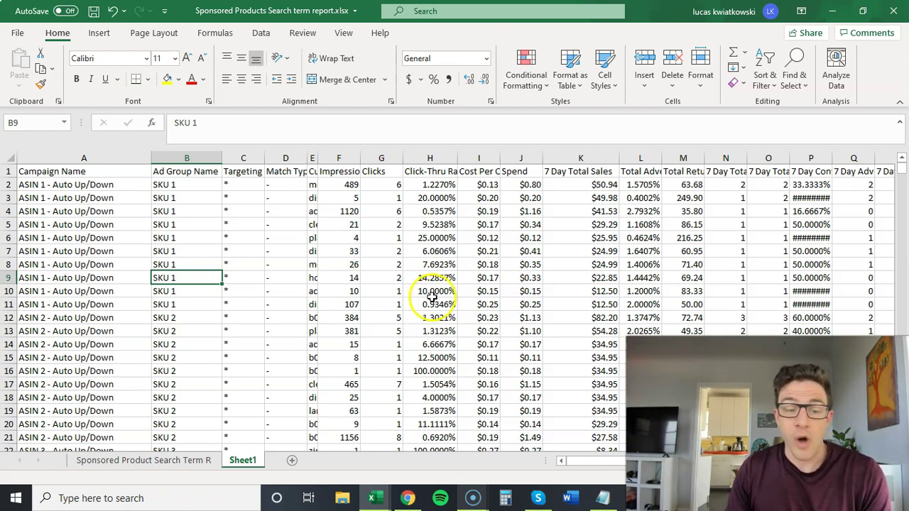
{"action": "left_click_drag", "start_coordinate": [91, 184], "coordinate": [93, 335]}
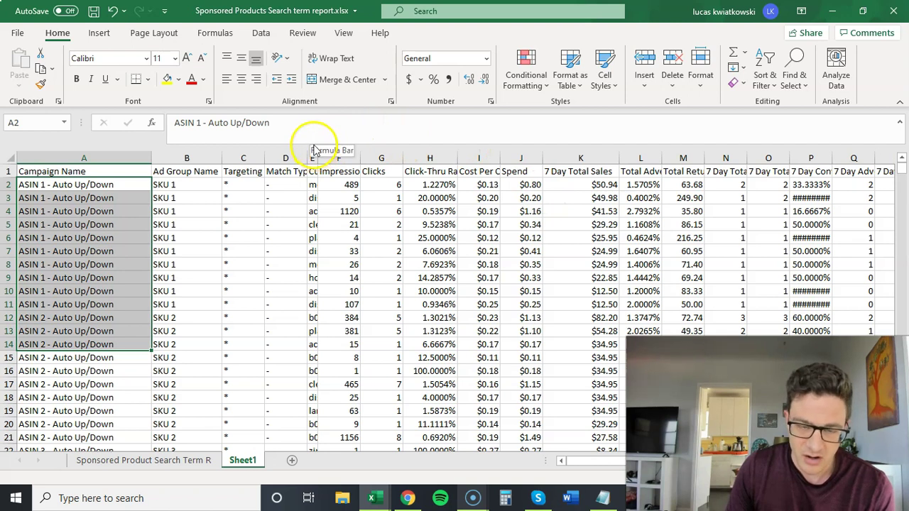
{"action": "left_click", "coordinate": [105, 184]}
{"action": "left_click_drag", "start_coordinate": [105, 183], "coordinate": [100, 299]}
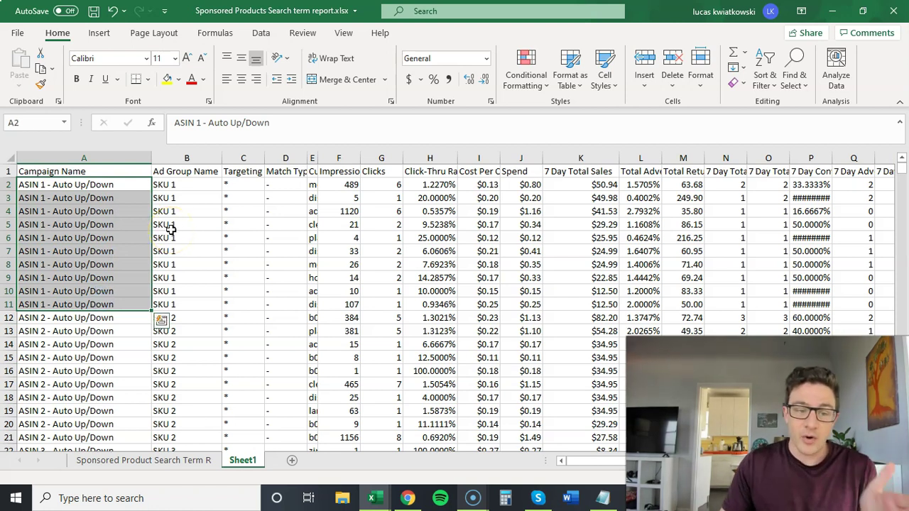
{"action": "left_click_drag", "start_coordinate": [179, 183], "coordinate": [182, 307]}
{"action": "left_click_drag", "start_coordinate": [113, 317], "coordinate": [99, 396]}
{"action": "left_click_drag", "start_coordinate": [177, 321], "coordinate": [185, 417]}
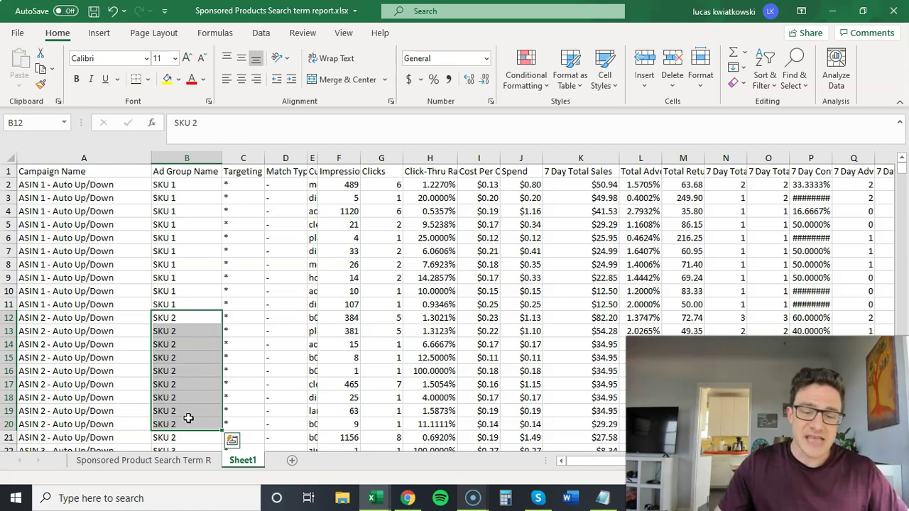
{"action": "left_click", "coordinate": [469, 223]}
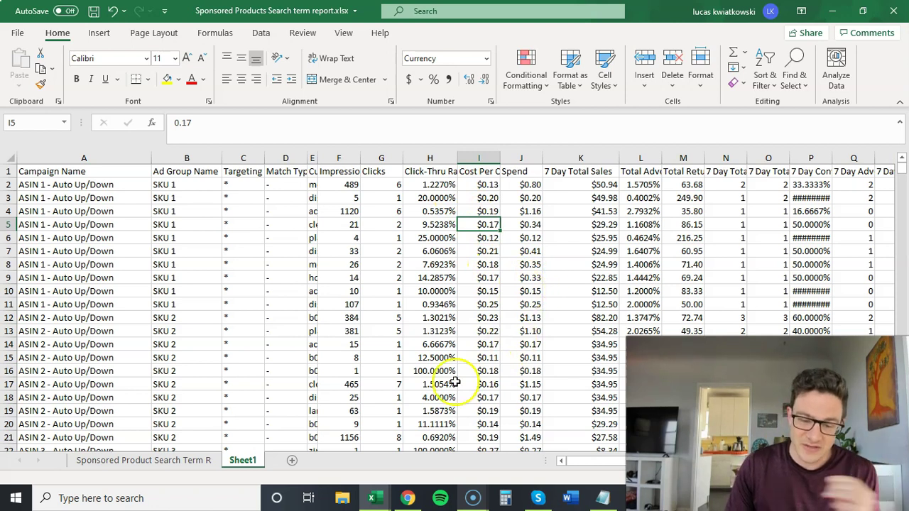
Step: Switch to ACTUAL BULK UPLOADS.xlsx and examine the campaign names, SKU ad groups and performance columns on Sheet2
{"action": "mouse_move", "coordinate": [376, 495]}
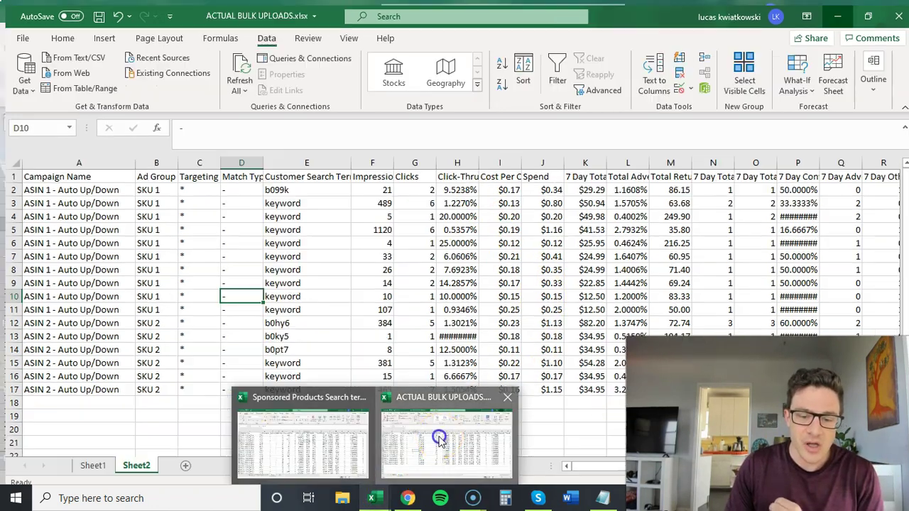
{"action": "left_click", "coordinate": [454, 470]}
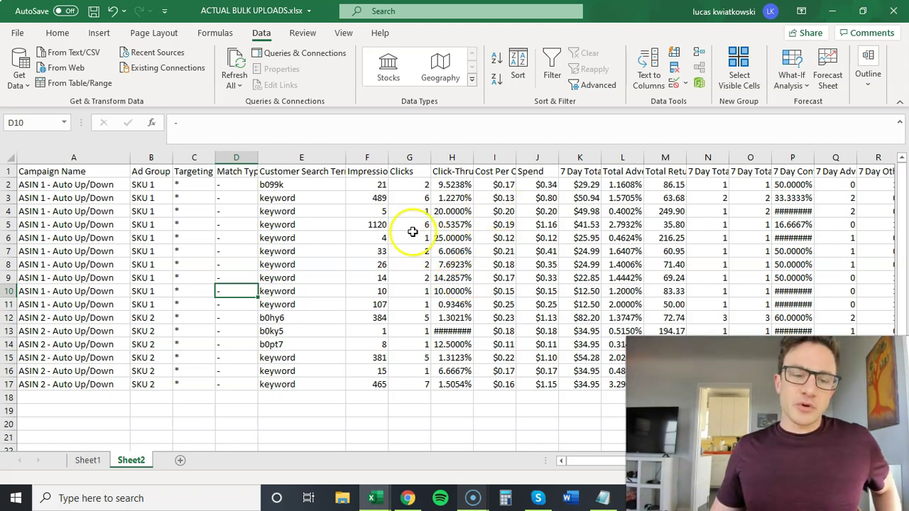
{"action": "left_click_drag", "start_coordinate": [97, 185], "coordinate": [95, 317]}
{"action": "left_click_drag", "start_coordinate": [151, 184], "coordinate": [149, 277]}
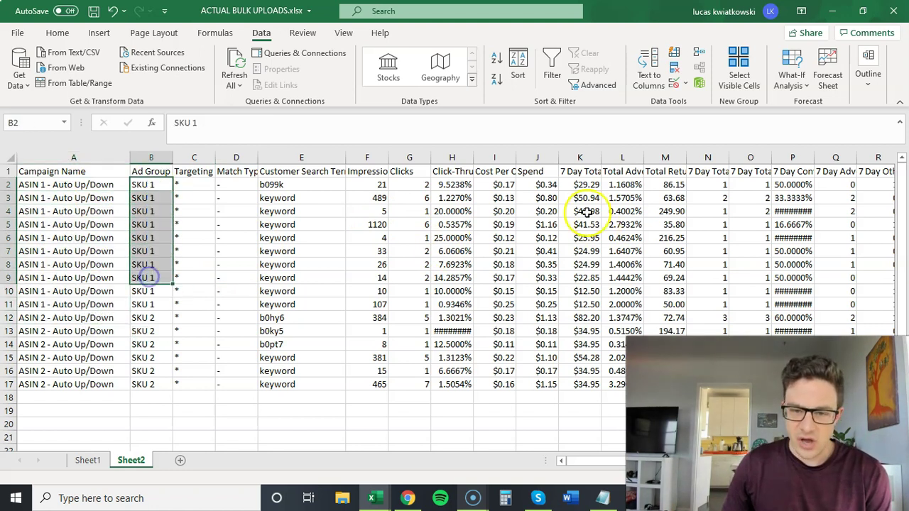
{"action": "left_click_drag", "start_coordinate": [462, 186], "coordinate": [781, 329]}
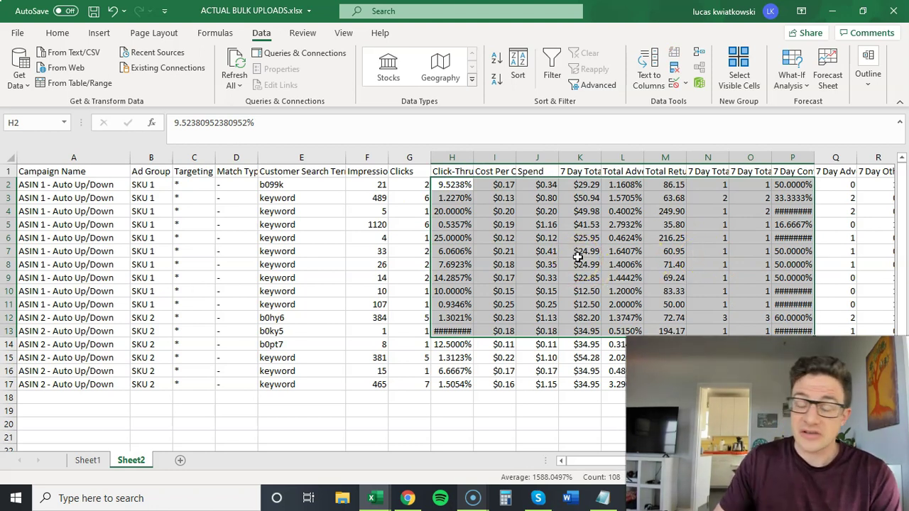
{"action": "left_click", "coordinate": [619, 234]}
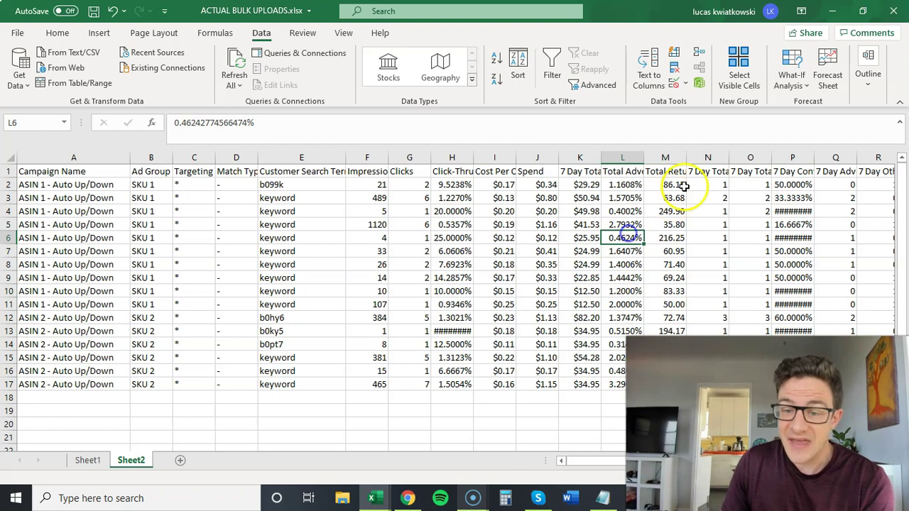
{"action": "left_click_drag", "start_coordinate": [674, 186], "coordinate": [673, 337]}
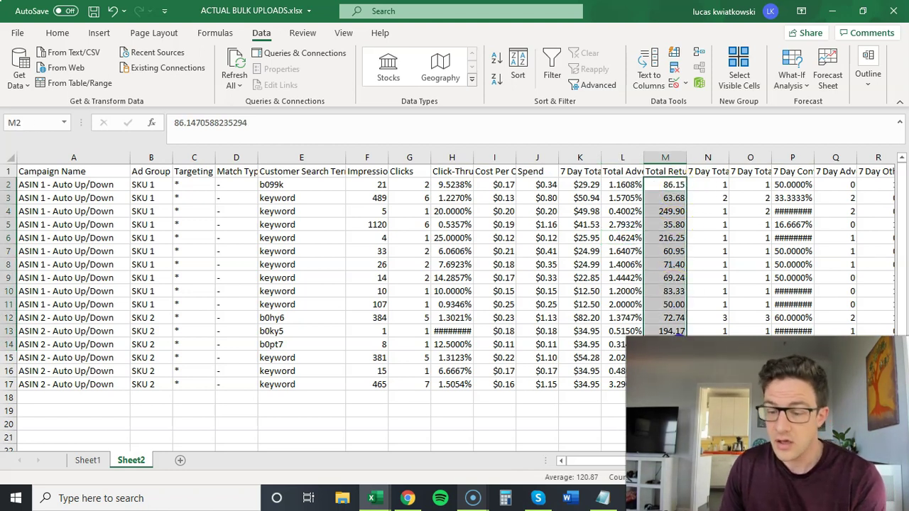
Step: View Sheet1 of the Sponsored Products search term report once more, and return to Sheet2 of ACTUAL BULK UPLOADS.xlsx
{"action": "mouse_move", "coordinate": [375, 495]}
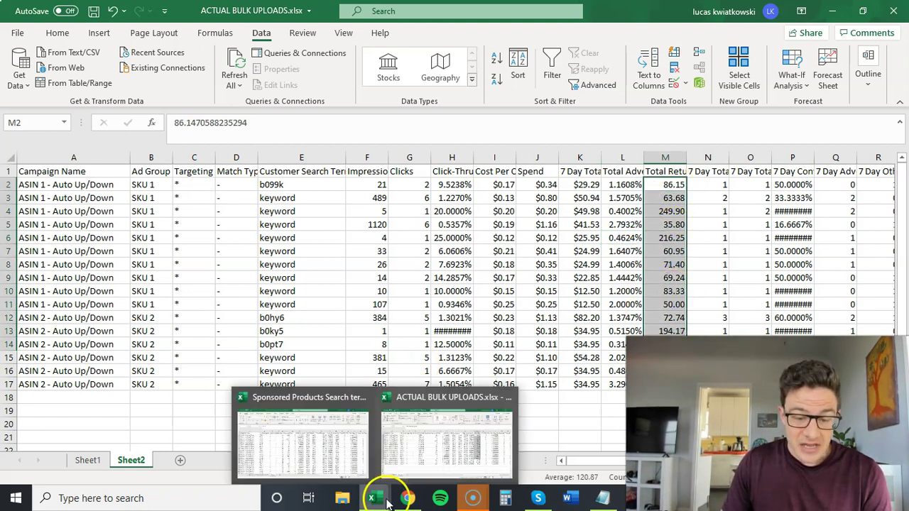
{"action": "left_click", "coordinate": [362, 457]}
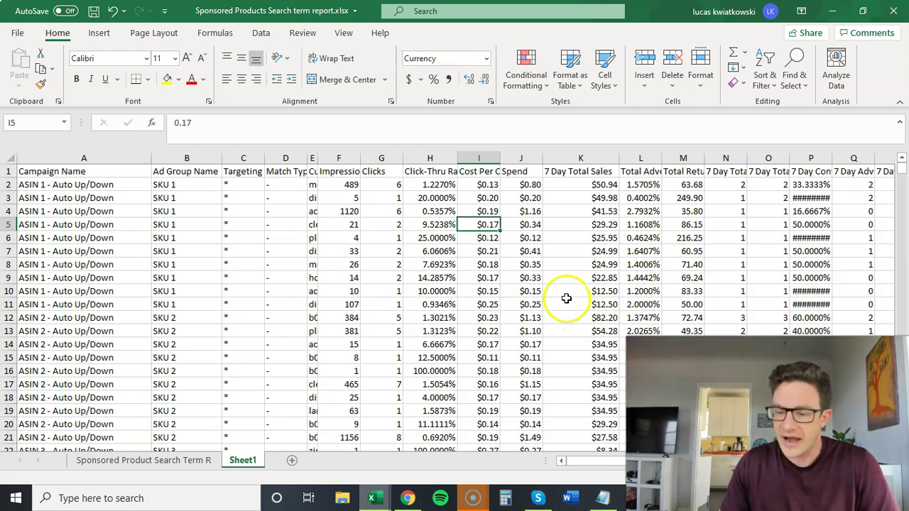
{"action": "mouse_move", "coordinate": [386, 497]}
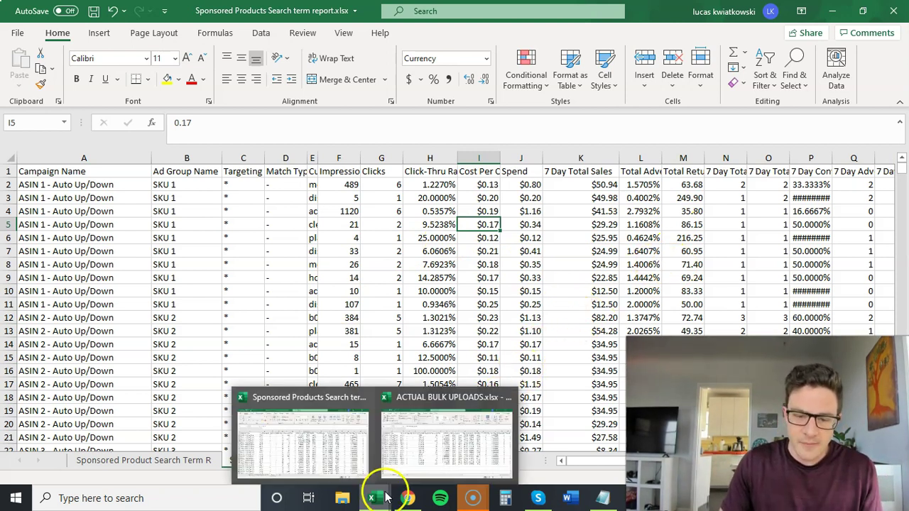
{"action": "left_click", "coordinate": [426, 443]}
{"action": "left_click", "coordinate": [545, 437]}
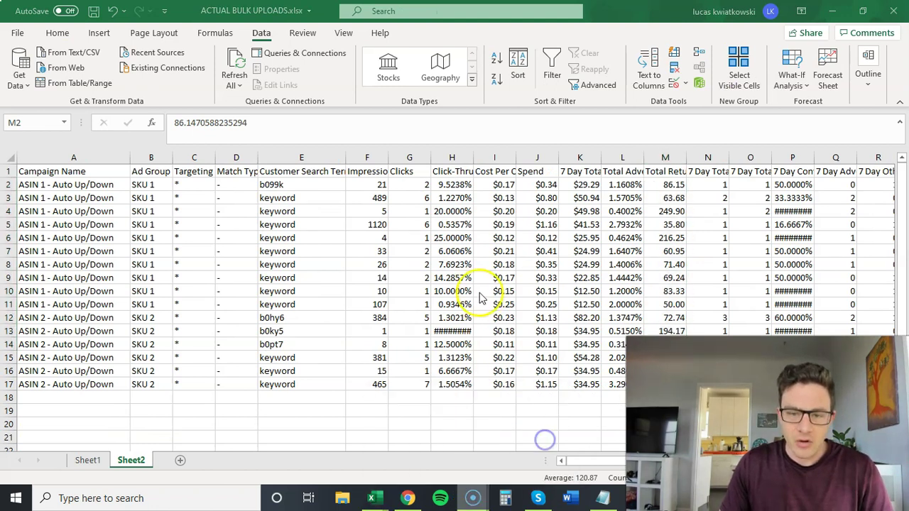
Step: Examine which customer search terms on Sheet2 are keywords and which are product ASINs, along with the ASIN 1 campaign rows
{"action": "left_click_drag", "start_coordinate": [293, 203], "coordinate": [296, 307]}
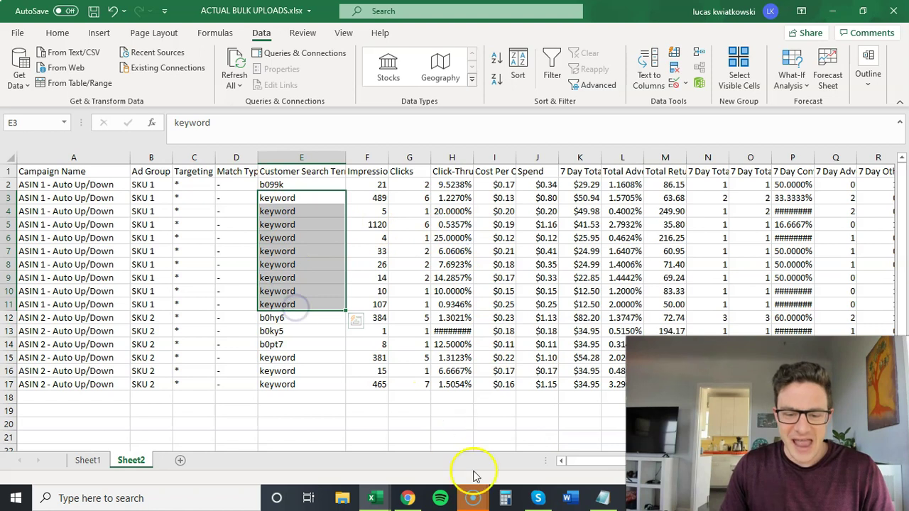
{"action": "left_click", "coordinate": [473, 497]}
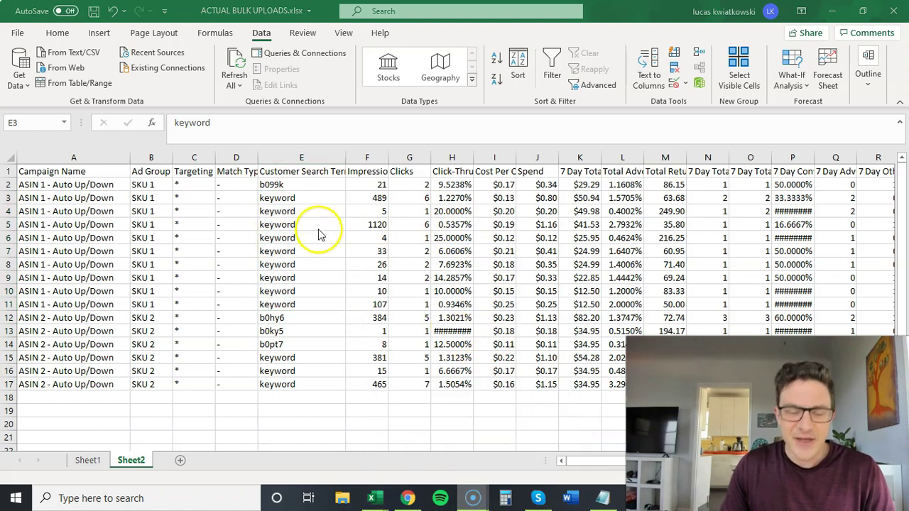
{"action": "left_click", "coordinate": [311, 186]}
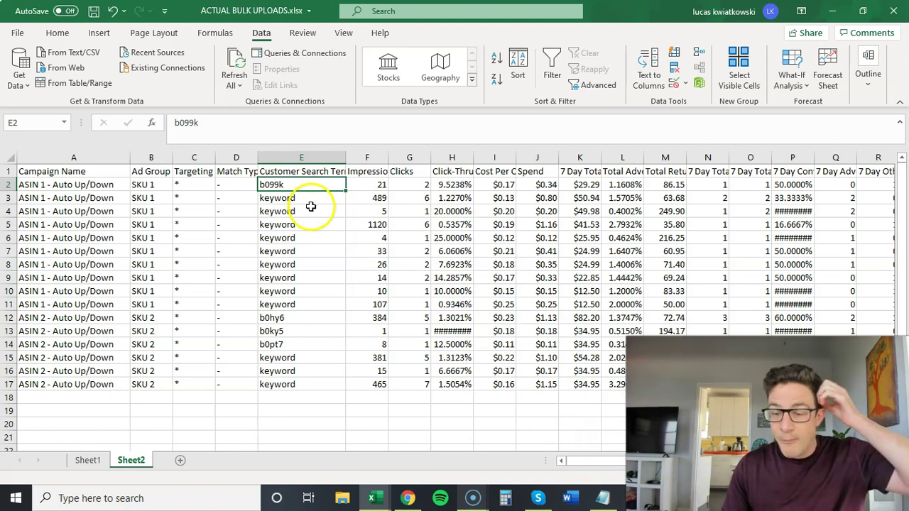
{"action": "left_click_drag", "start_coordinate": [300, 319], "coordinate": [320, 348]}
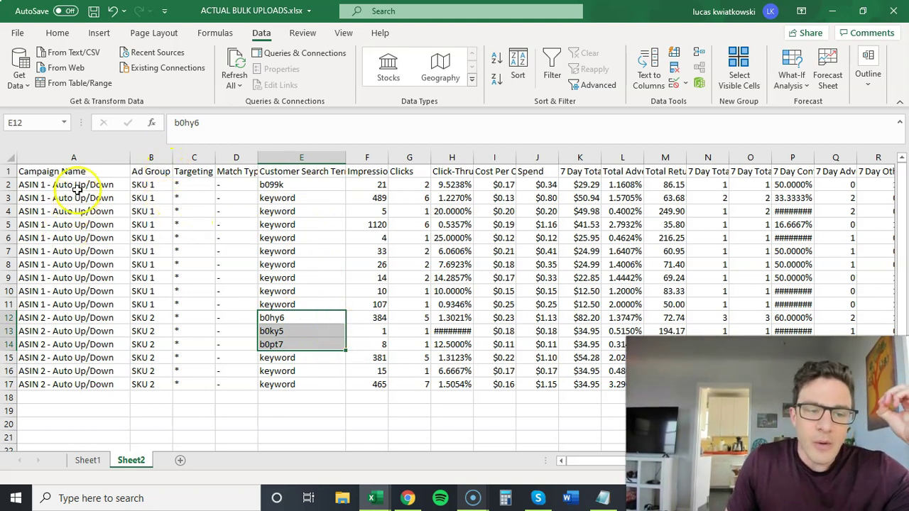
{"action": "left_click_drag", "start_coordinate": [77, 197], "coordinate": [96, 306]}
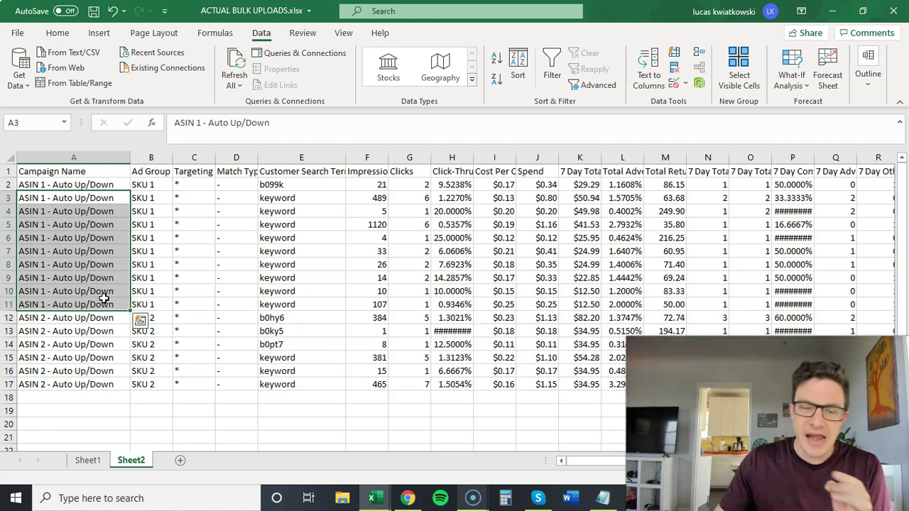
Step: Copy the campaign name ASIN 1 - Auto Up/Down from Sheet2 into cell D2 of the Campaign column on Sheet1
{"action": "left_click", "coordinate": [85, 184]}
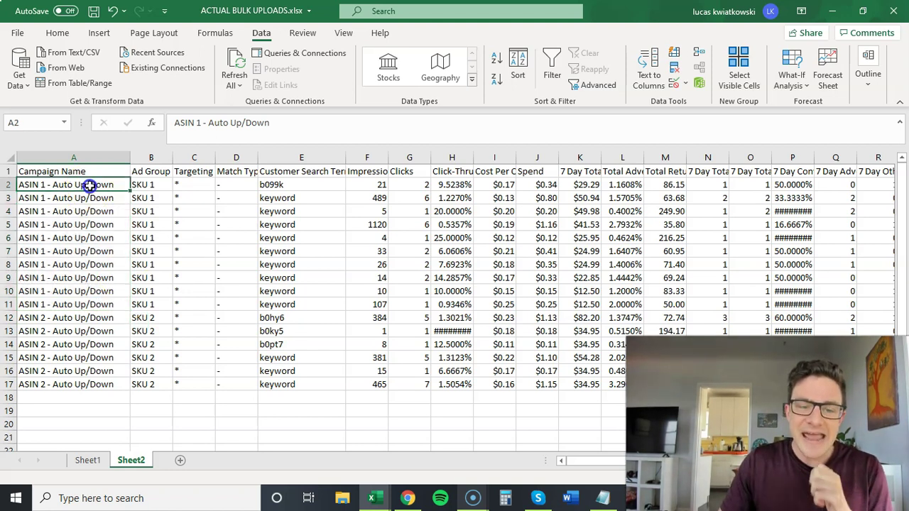
{"action": "left_click", "coordinate": [274, 183]}
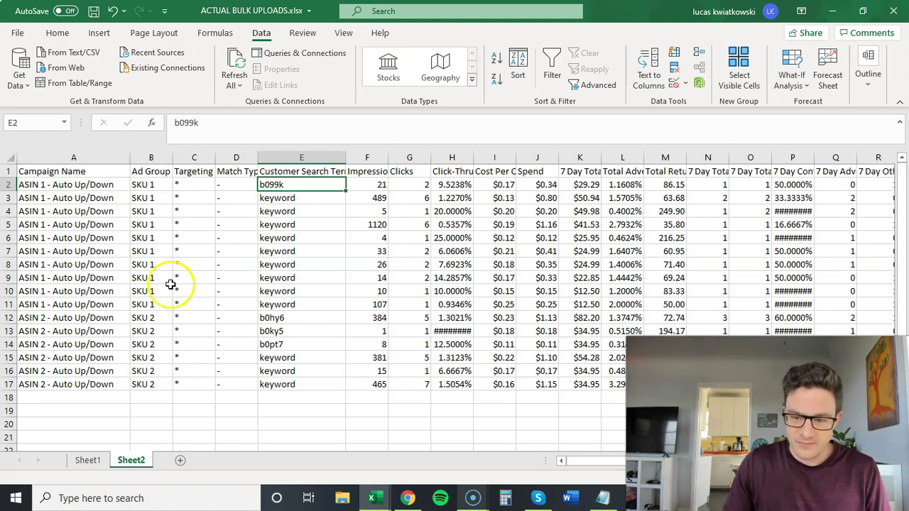
{"action": "left_click", "coordinate": [75, 211]}
{"action": "key", "text": "ctrl+c"}
{"action": "left_click", "coordinate": [88, 462]}
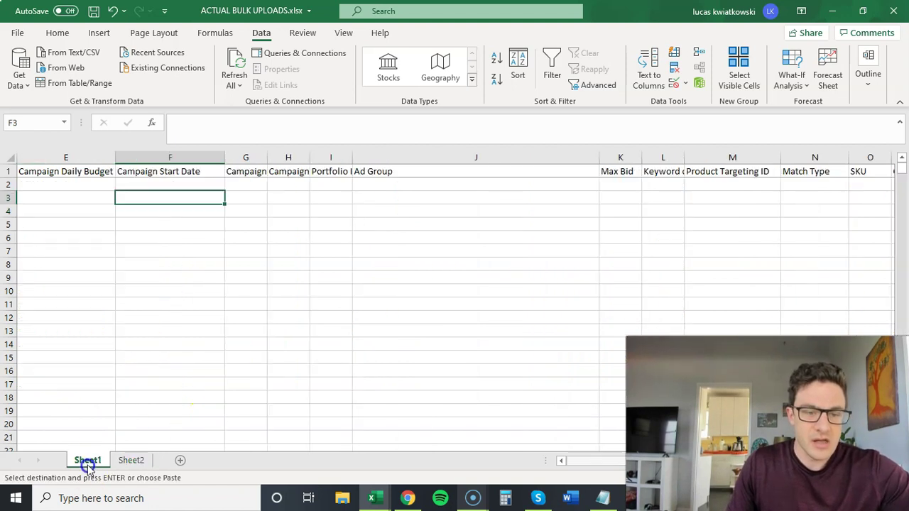
{"action": "left_click", "coordinate": [239, 170]}
{"action": "left_click_drag", "start_coordinate": [614, 461], "coordinate": [594, 460]}
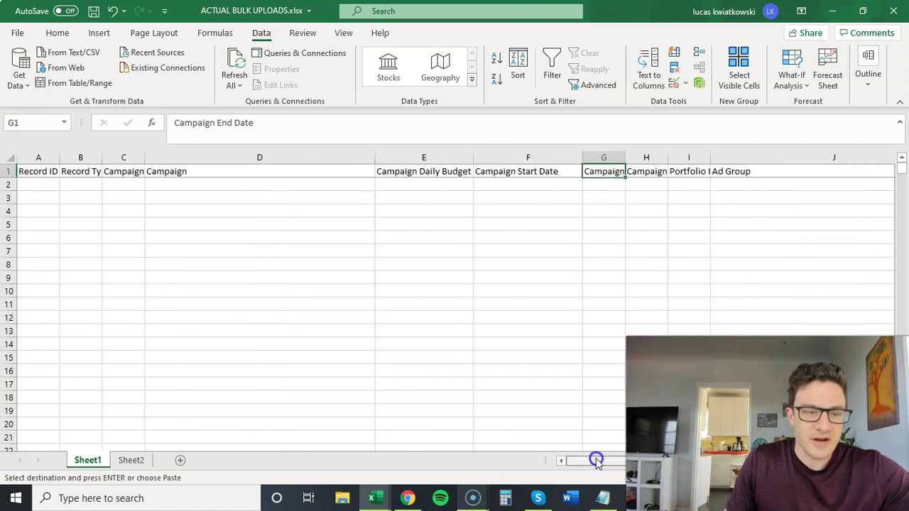
{"action": "left_click", "coordinate": [317, 187]}
{"action": "key", "text": "ctrl+v"}
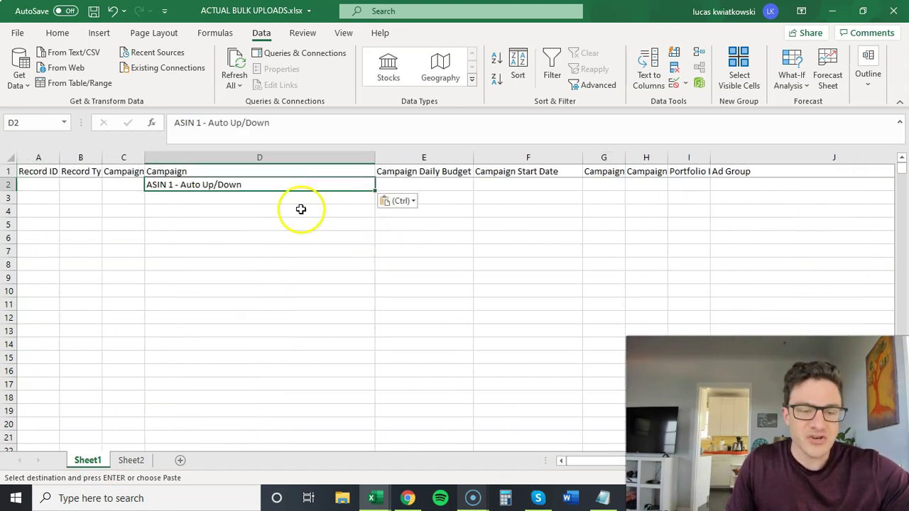
Step: Replace Auto with Manual in the D2 campaign name so it reads ASIN 1 - Manual Up/Down
{"action": "double_click", "coordinate": [219, 125]}
{"action": "type", "text": "Manual"}
{"action": "key", "text": "Return"}
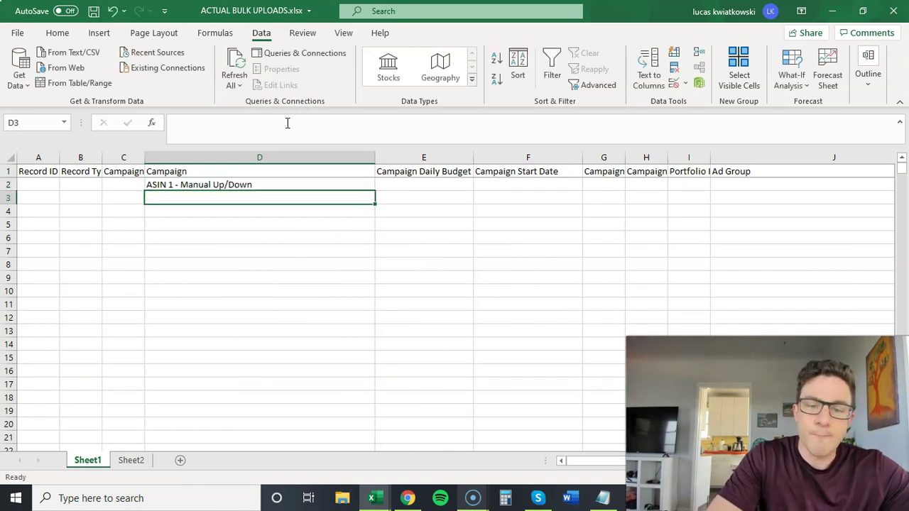
Step: Set the row 2 campaign's daily budget to 5 and its start date to 3/27/2021
{"action": "left_click", "coordinate": [427, 189]}
{"action": "type", "text": "5"}
{"action": "left_click", "coordinate": [572, 184]}
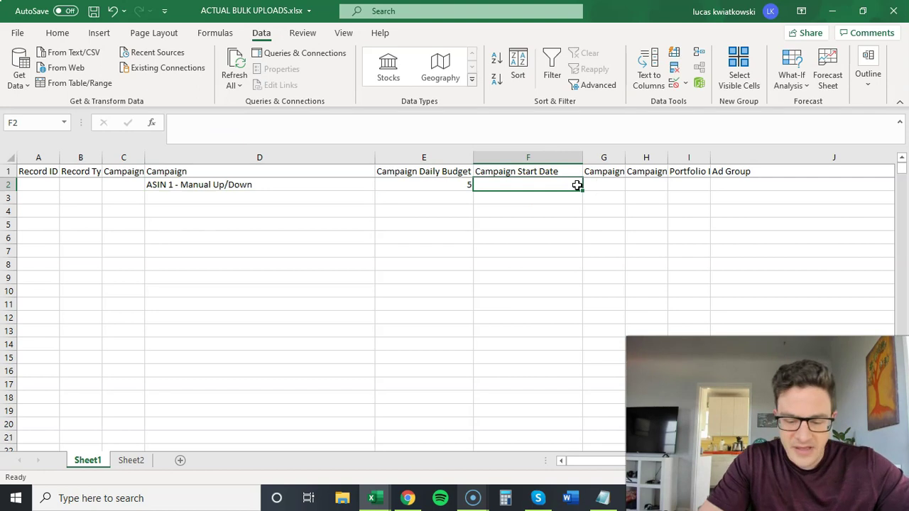
{"action": "type", "text": "3/27/2021"}
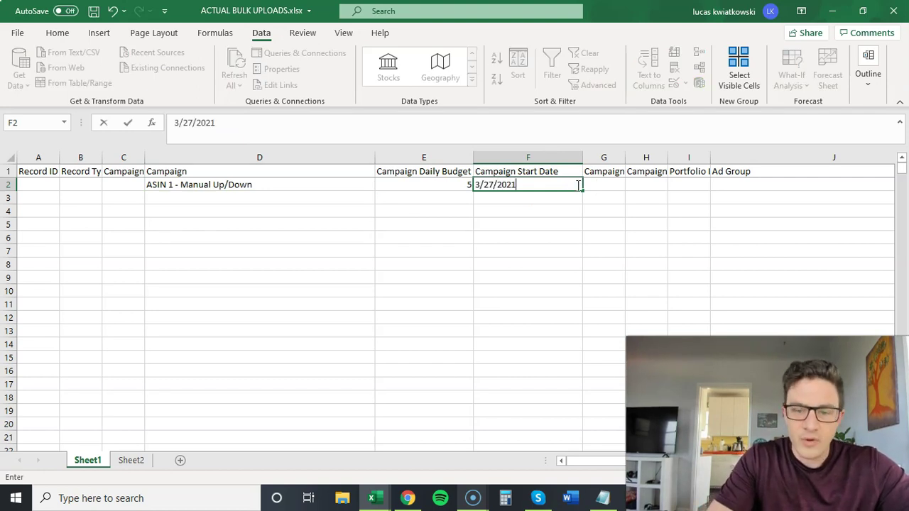
{"action": "left_click", "coordinate": [603, 171]}
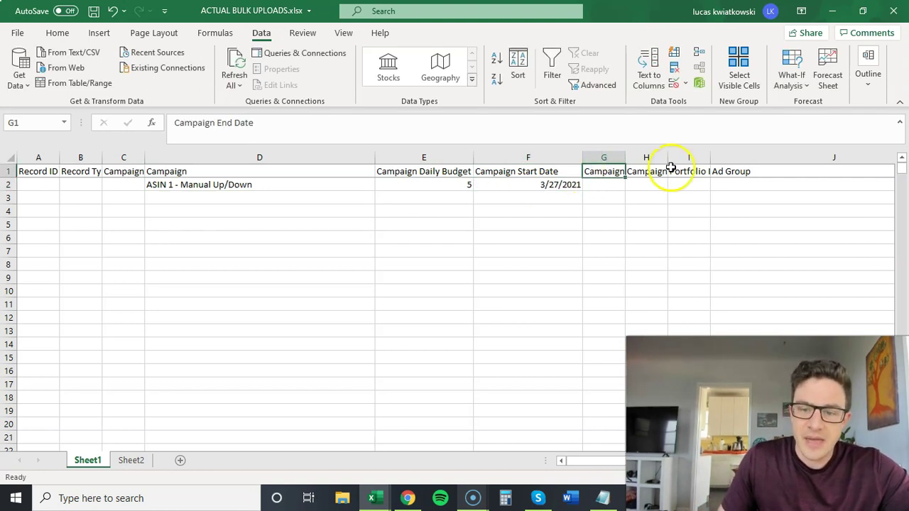
Step: Enter Manual in cell H2 for the ASIN 1 campaign
{"action": "left_click", "coordinate": [647, 176]}
{"action": "left_click", "coordinate": [648, 186]}
{"action": "type", "text": "Manual"}
{"action": "key", "text": "Return"}
Step: Set the Campaign Status of the row 2 campaign to Enabled in cell P2
{"action": "left_click_drag", "start_coordinate": [603, 461], "coordinate": [657, 461]}
{"action": "left_click", "coordinate": [622, 177]}
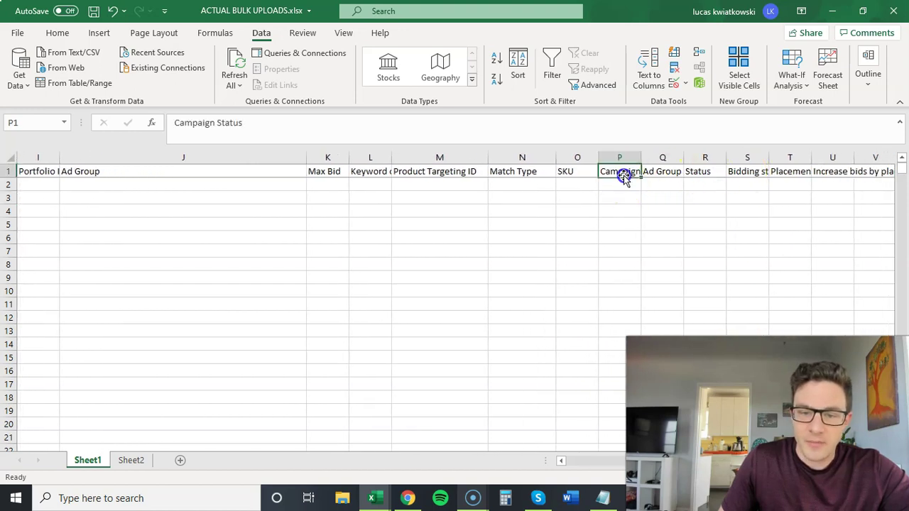
{"action": "left_click", "coordinate": [624, 186]}
{"action": "type", "text": "En"}
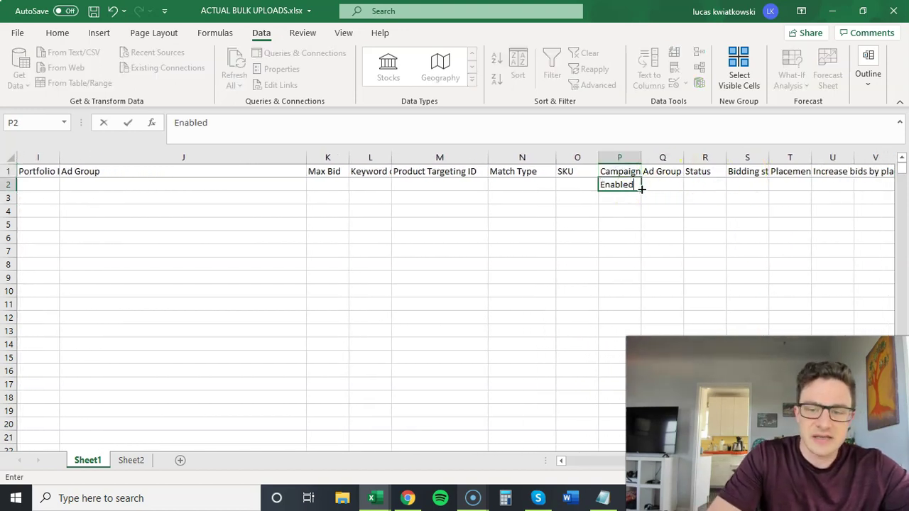
{"action": "type", "text": "abled"}
{"action": "key", "text": "Return"}
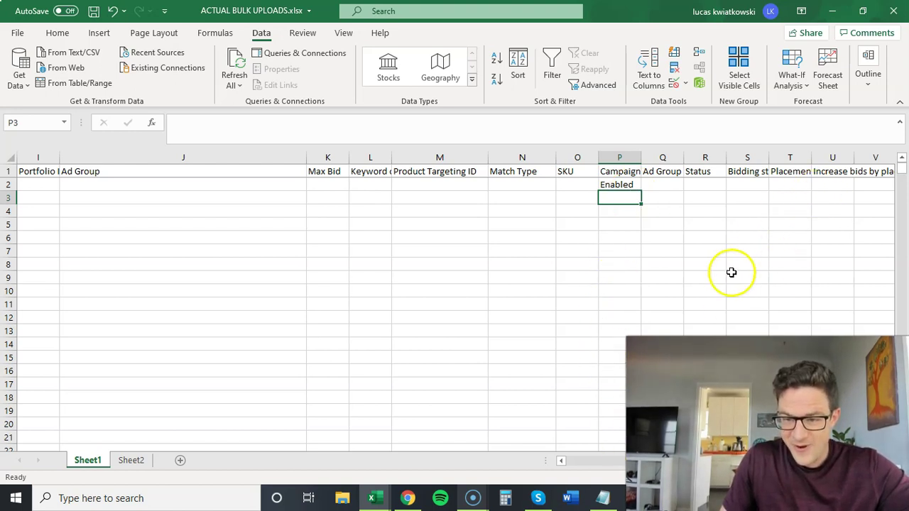
Step: Set the row 2 campaign's bidding strategy to Dynamic Bidding (up and down) in cell S2
{"action": "left_click", "coordinate": [793, 172]}
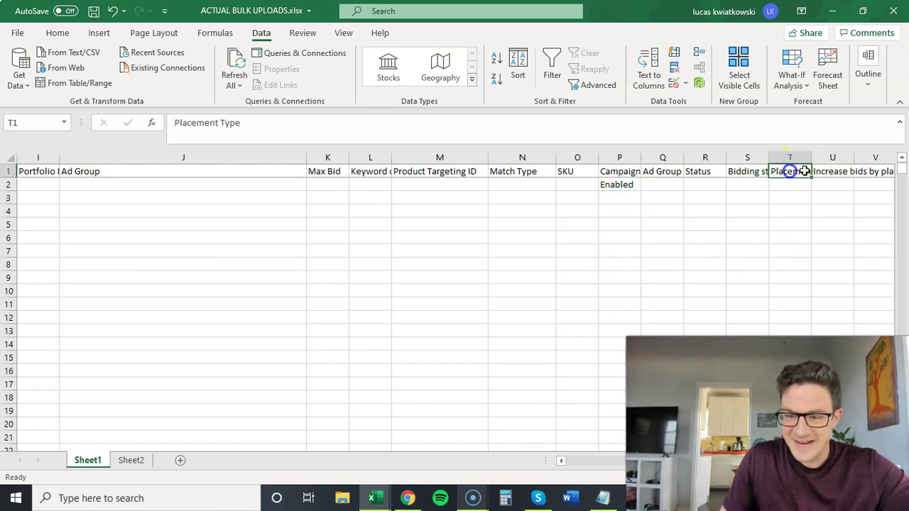
{"action": "left_click", "coordinate": [754, 175]}
{"action": "left_click", "coordinate": [754, 186]}
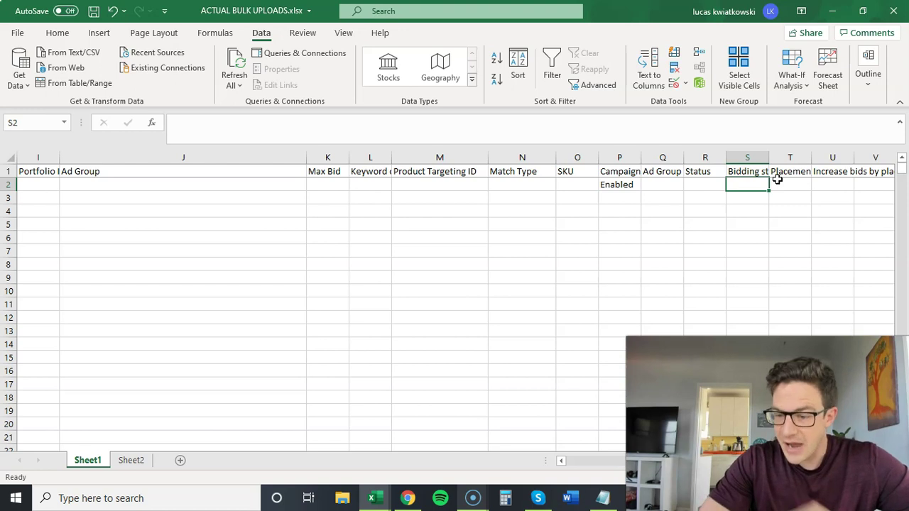
{"action": "type", "text": "Dynamic Biddi"}
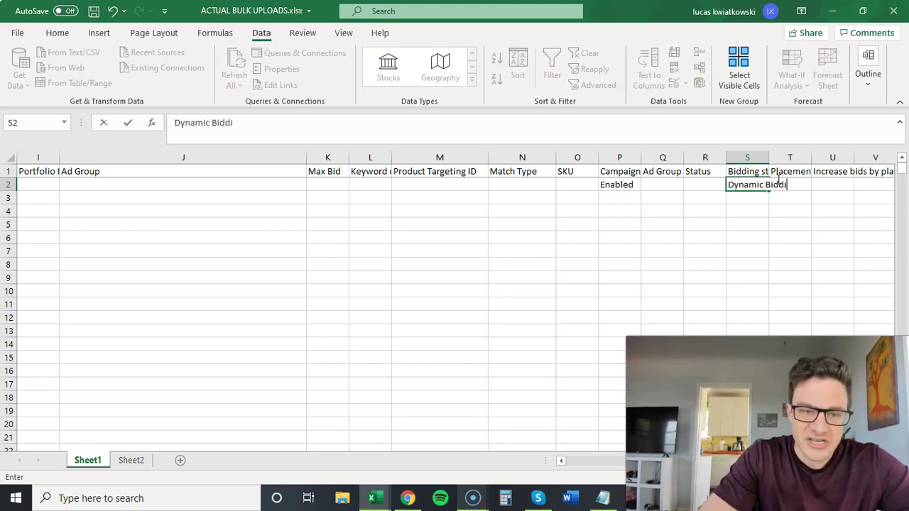
{"action": "type", "text": "ng (up and down)"}
{"action": "key", "text": "Return"}
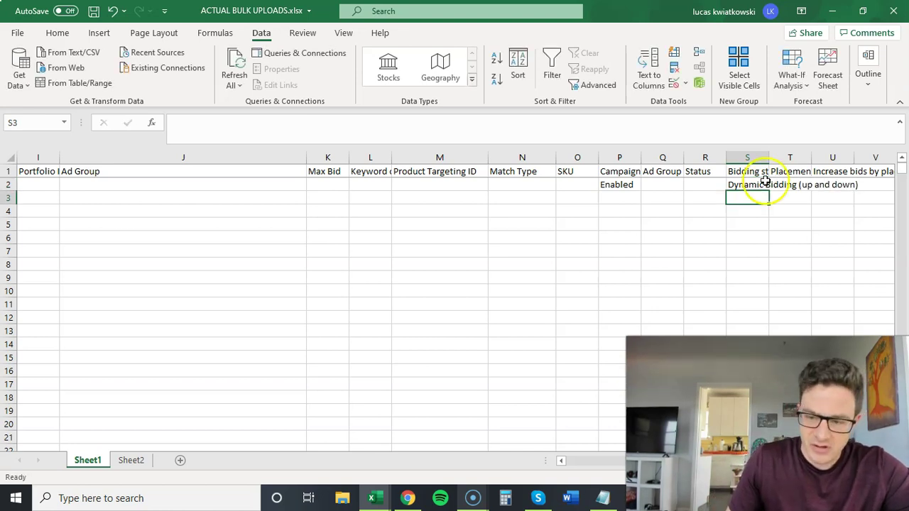
Step: Copy the campaign name ASIN 1 - Manual Up/Down from D2 into D3 to start the ad group row
{"action": "left_click_drag", "start_coordinate": [623, 461], "coordinate": [558, 458]}
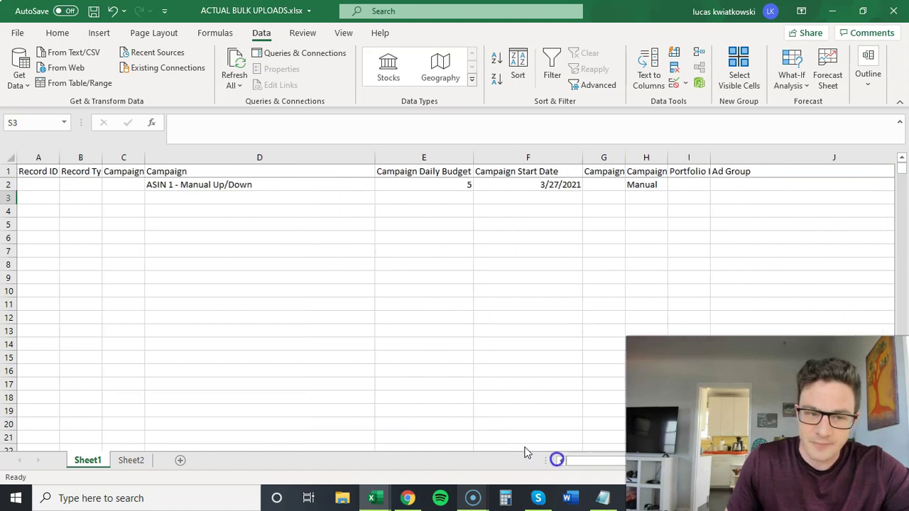
{"action": "left_click", "coordinate": [263, 186]}
{"action": "key", "text": "ctrl+c"}
{"action": "left_click", "coordinate": [255, 198]}
{"action": "key", "text": "ctrl+v"}
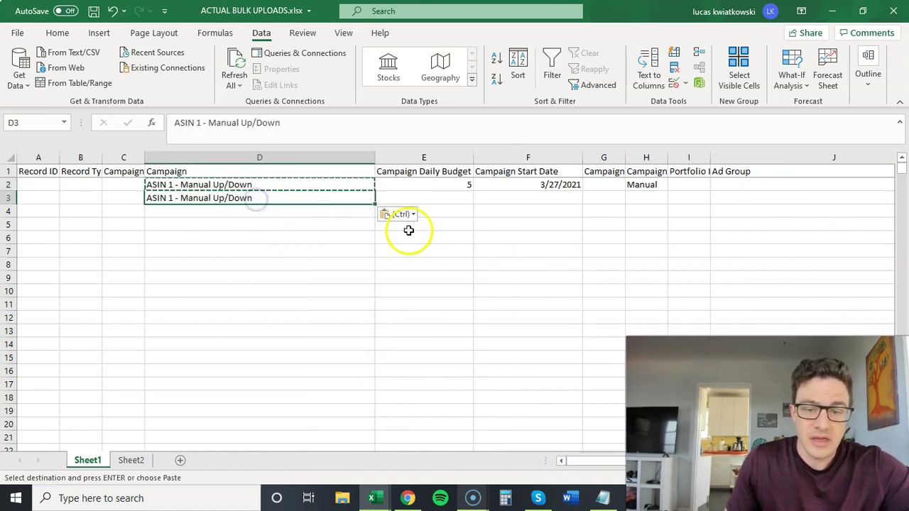
{"action": "key", "text": "Escape"}
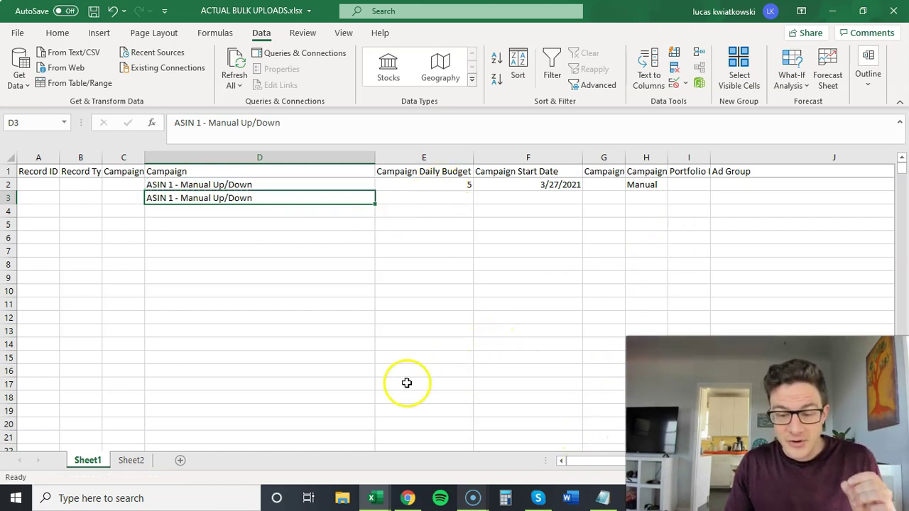
Step: Copy the ad group name SKU 1 from Sheet2 into cell J3 of the Ad Group column on Sheet1
{"action": "left_click", "coordinate": [130, 462]}
{"action": "mouse_move", "coordinate": [462, 490]}
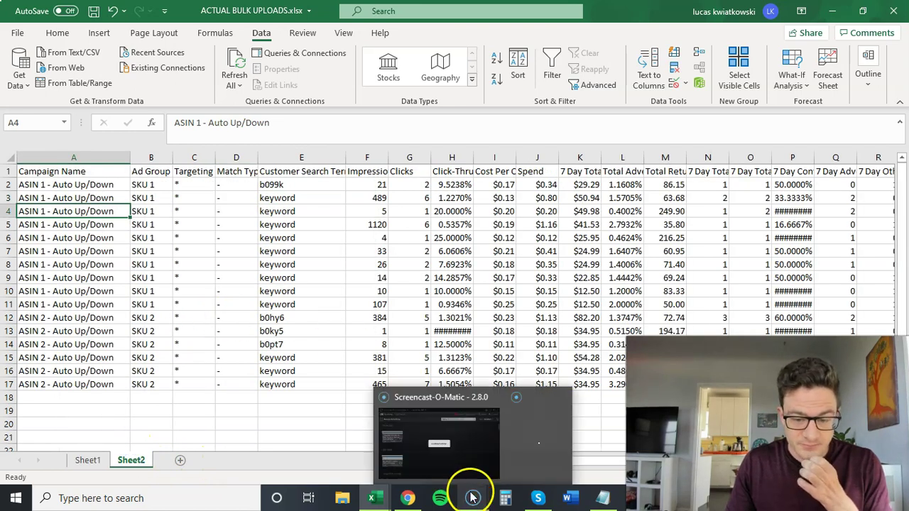
{"action": "left_click", "coordinate": [544, 429]}
{"action": "left_click", "coordinate": [76, 185]}
{"action": "left_click", "coordinate": [146, 184]}
{"action": "key", "text": "ctrl+c"}
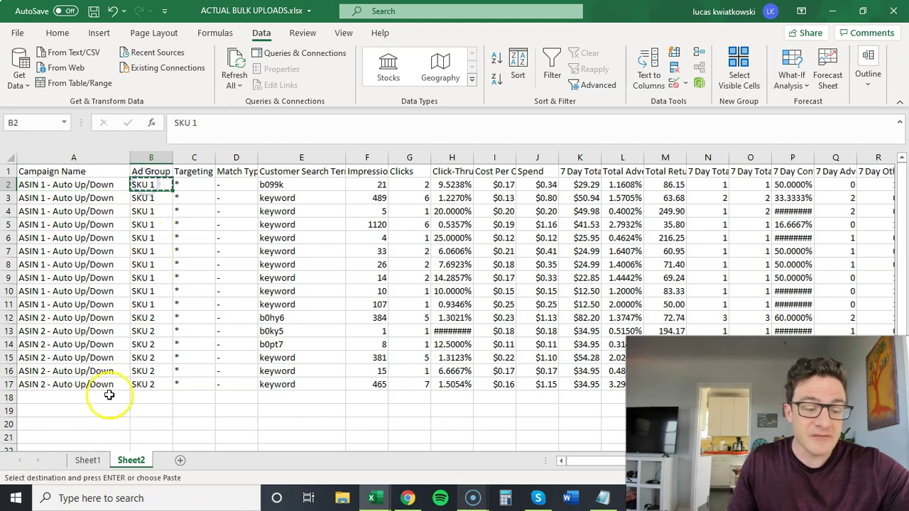
{"action": "left_click", "coordinate": [87, 462]}
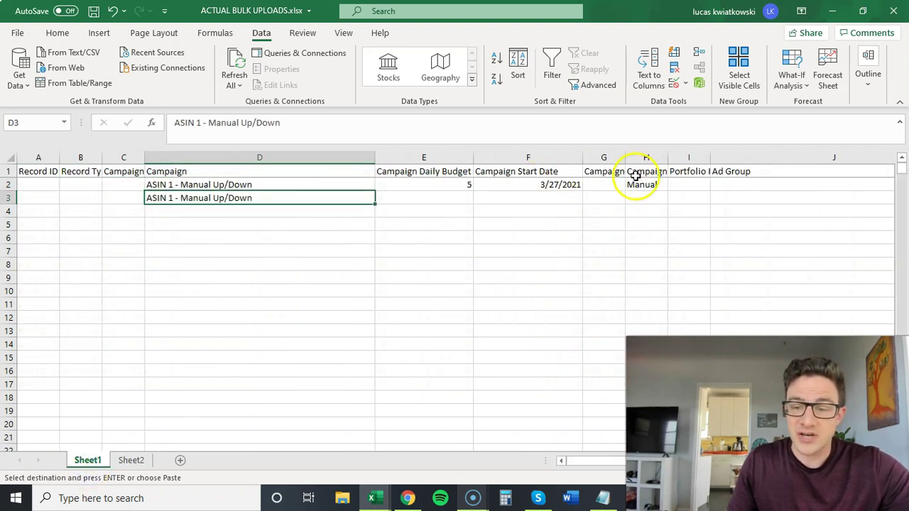
{"action": "left_click", "coordinate": [733, 203]}
{"action": "key", "text": "ctrl+v"}
{"action": "scroll", "coordinate": [733, 205], "scroll_direction": "right", "scroll_amount": 3}
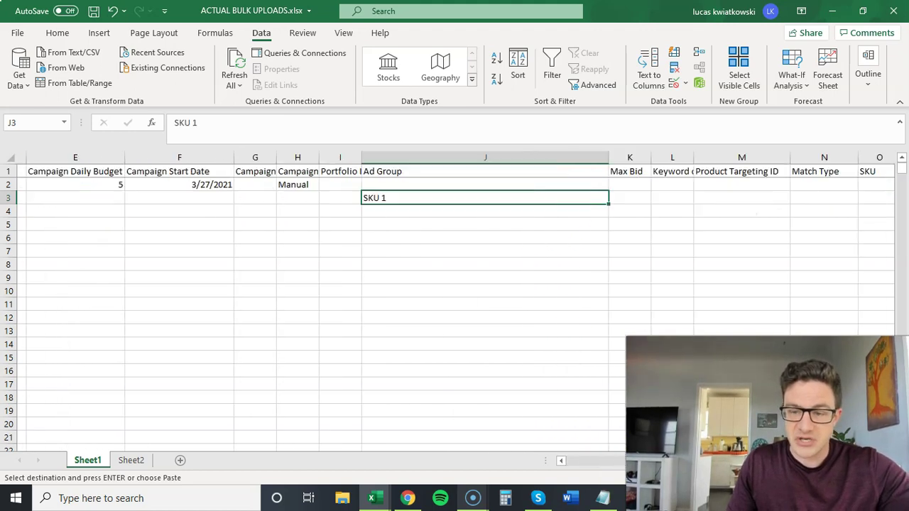
Step: Set the Max Bid of the SKU 1 ad group row to .20 in cell K3
{"action": "left_click", "coordinate": [406, 198]}
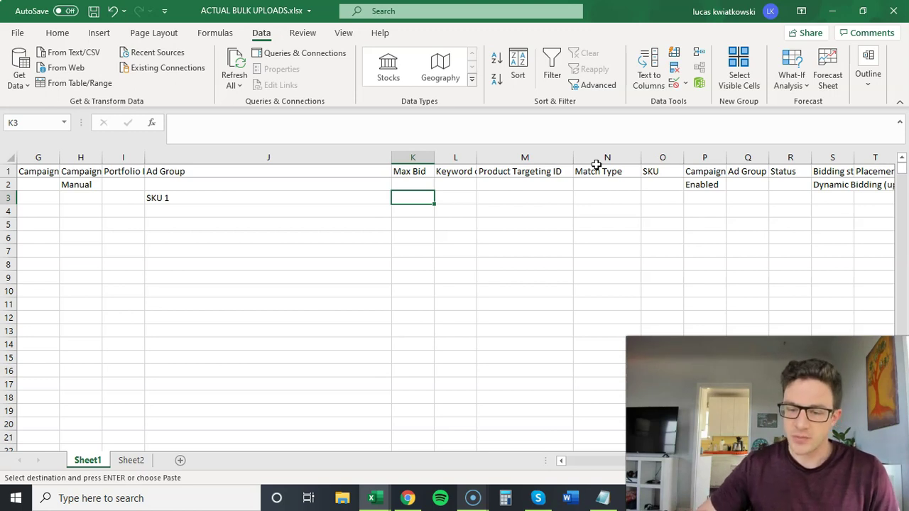
{"action": "type", "text": ".20"}
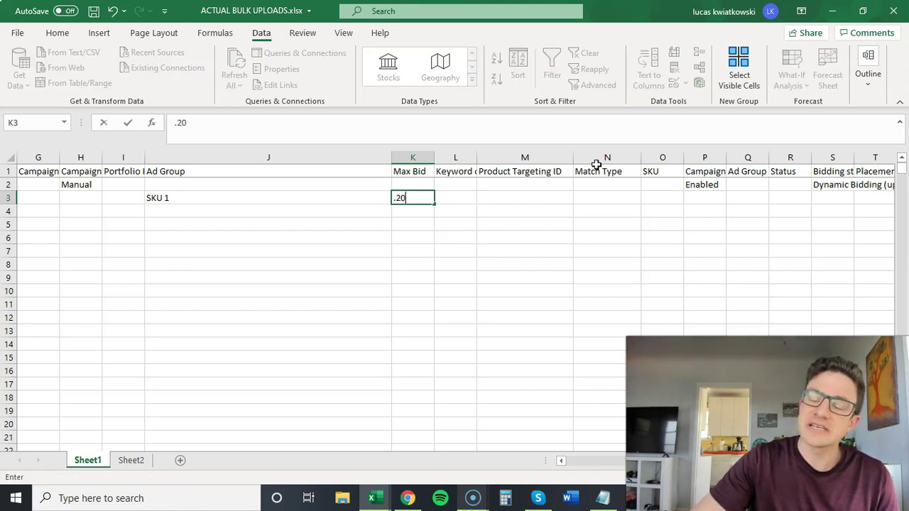
{"action": "key", "text": "Return"}
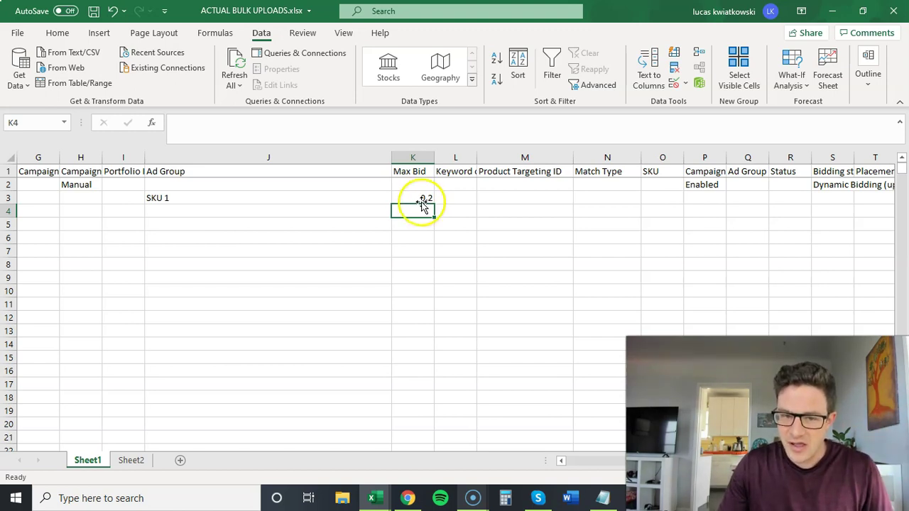
{"action": "left_click", "coordinate": [425, 197]}
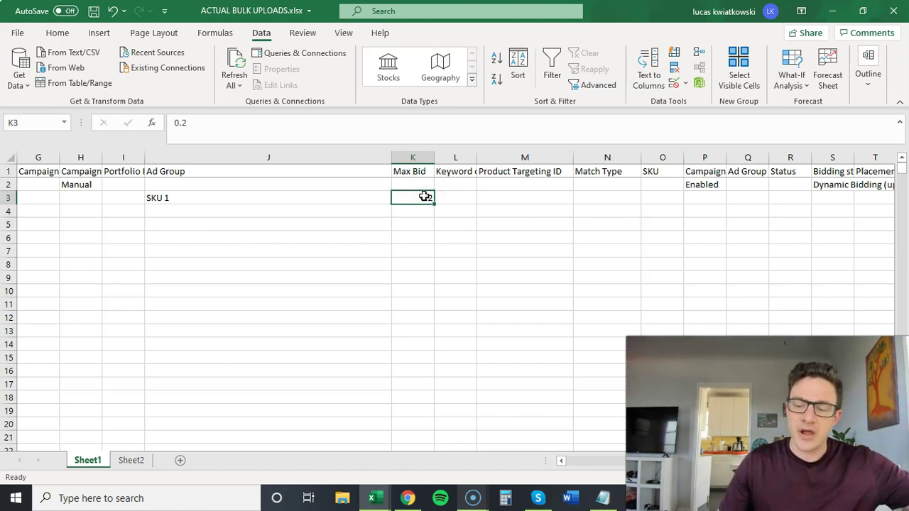
Step: Set the ad group status of the SKU 1 row to Enabled in cell Q3
{"action": "left_click", "coordinate": [752, 190]}
{"action": "left_click", "coordinate": [752, 194]}
{"action": "type", "text": "E"}
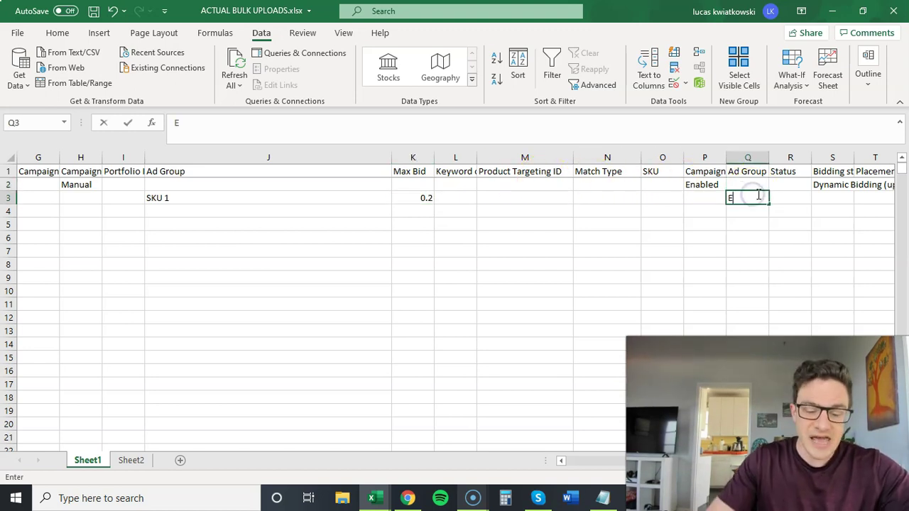
{"action": "type", "text": "nabled"}
{"action": "key", "text": "Return"}
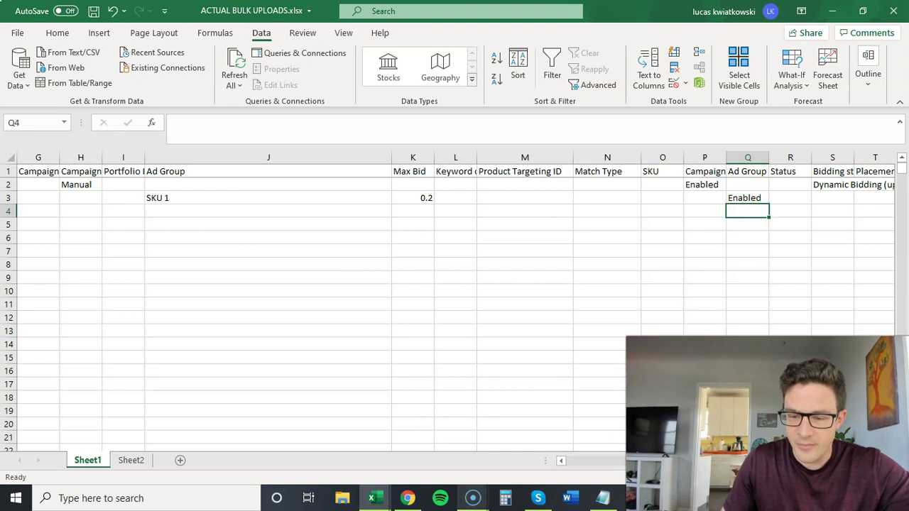
Step: Check the ASIN 1 keyword rows on Sheet2, and fill the campaign name ASIN 1 - Manual Up/Down from D3 through D10 on Sheet1
{"action": "scroll", "coordinate": [588, 458], "scroll_direction": "left", "scroll_amount": 3}
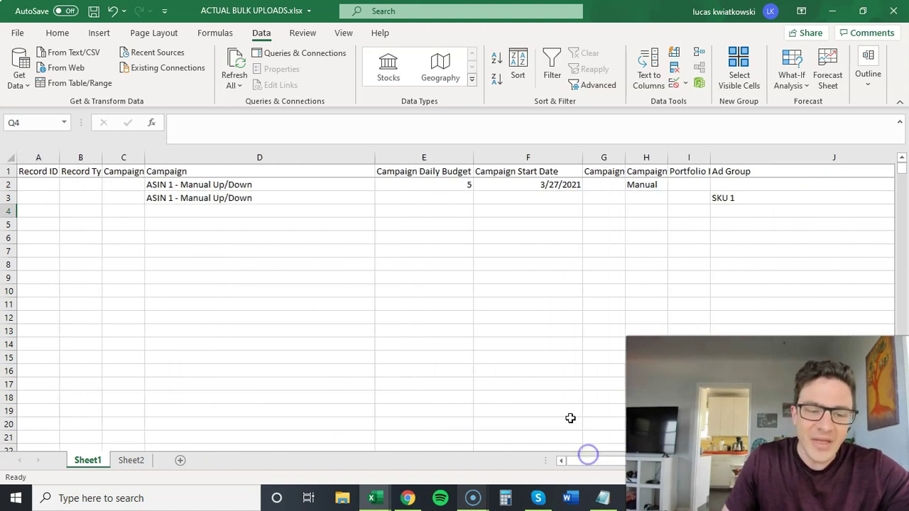
{"action": "left_click", "coordinate": [130, 460]}
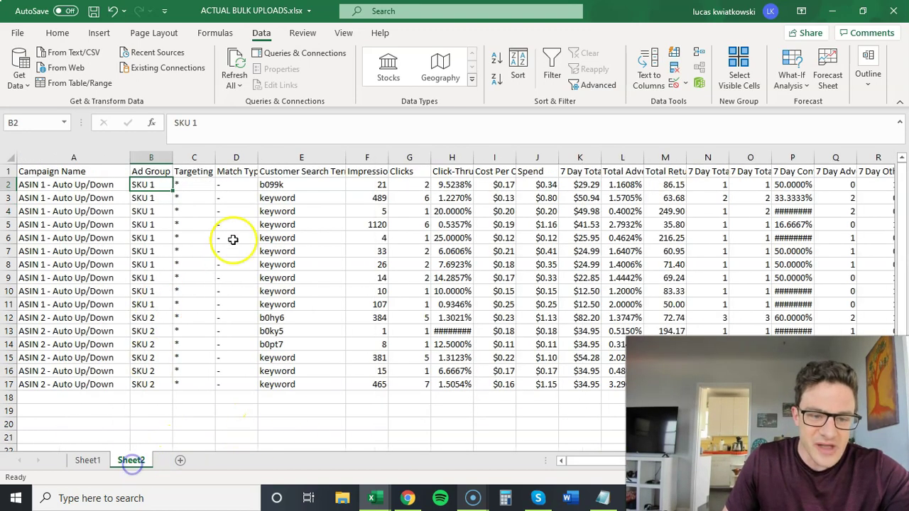
{"action": "left_click_drag", "start_coordinate": [293, 197], "coordinate": [294, 305]}
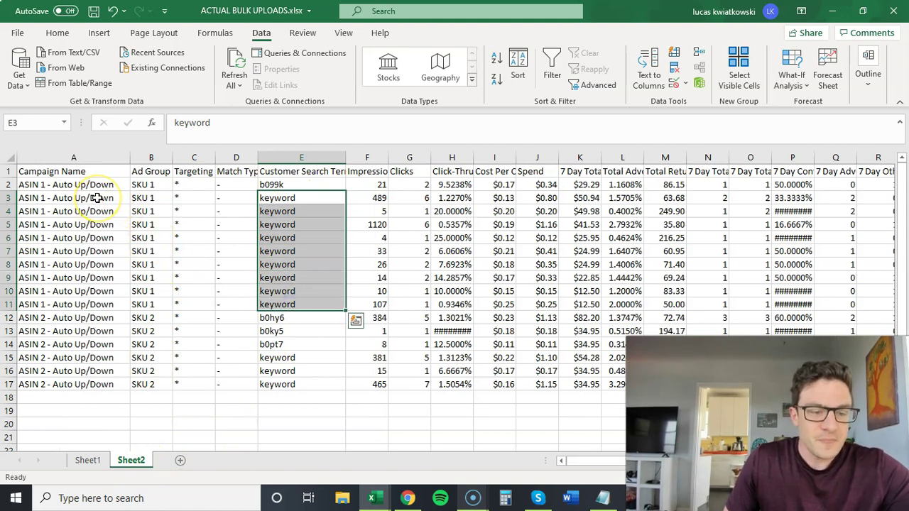
{"action": "left_click_drag", "start_coordinate": [97, 198], "coordinate": [151, 304]}
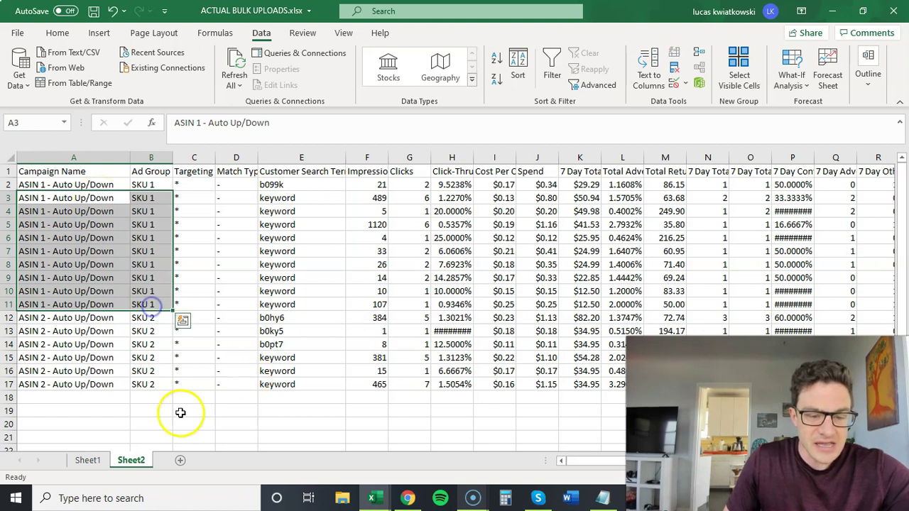
{"action": "left_click", "coordinate": [87, 460]}
{"action": "left_click", "coordinate": [225, 200]}
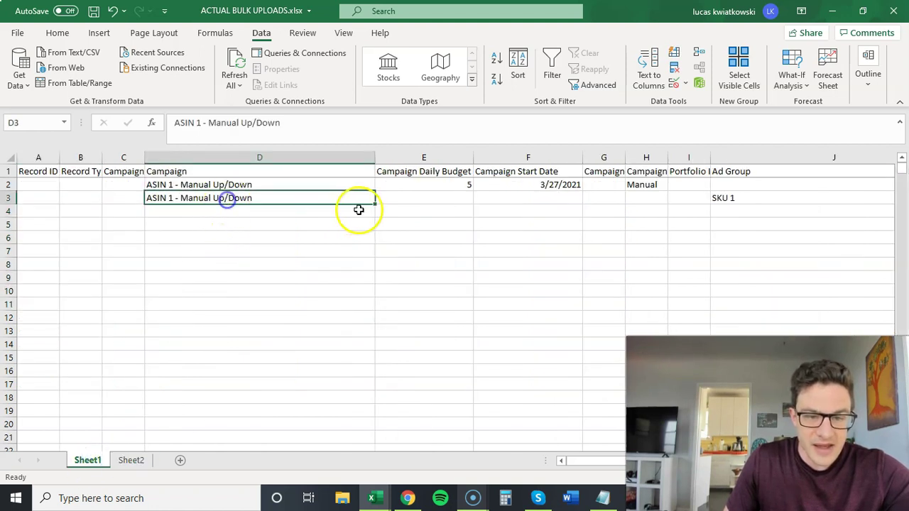
{"action": "left_click_drag", "start_coordinate": [374, 205], "coordinate": [362, 297]}
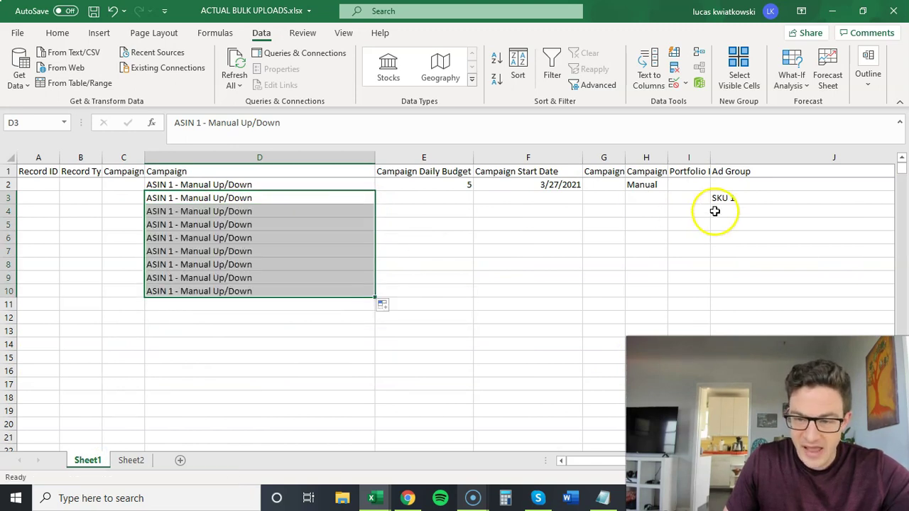
Step: Copy the ASIN 1 keywords from E3:E11 on Sheet2 into the Keyword column of Sheet1 starting at L4, narrowing the Ad Group column
{"action": "left_click", "coordinate": [130, 460]}
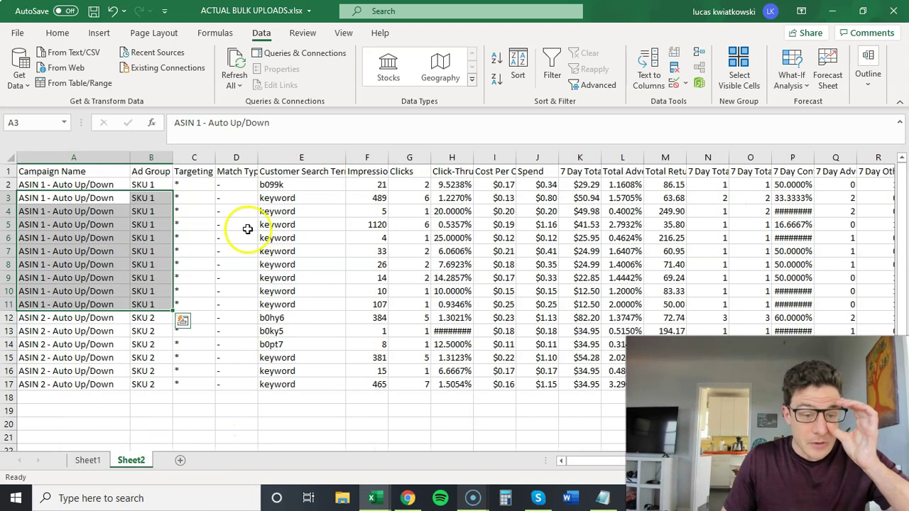
{"action": "left_click_drag", "start_coordinate": [274, 203], "coordinate": [284, 298]}
{"action": "key", "text": "ctrl+c"}
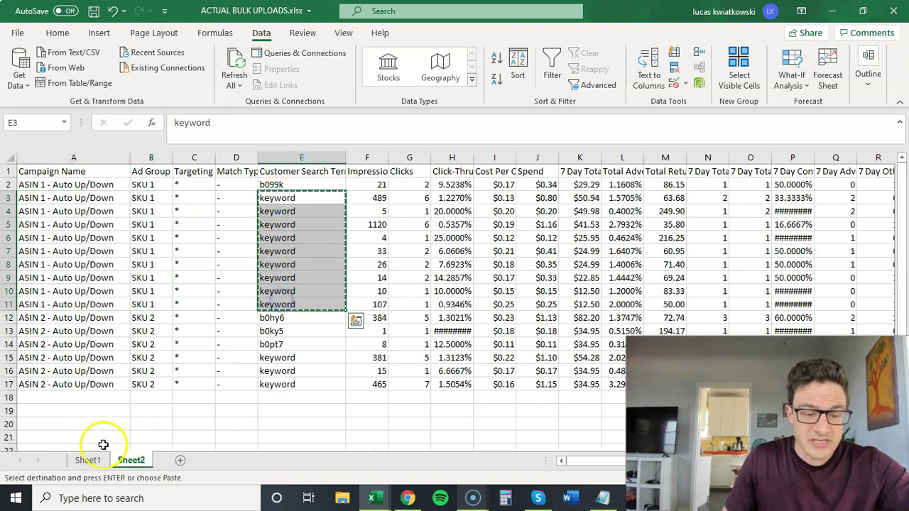
{"action": "left_click", "coordinate": [89, 461]}
{"action": "scroll", "coordinate": [516, 172], "scroll_direction": "right", "scroll_amount": 5}
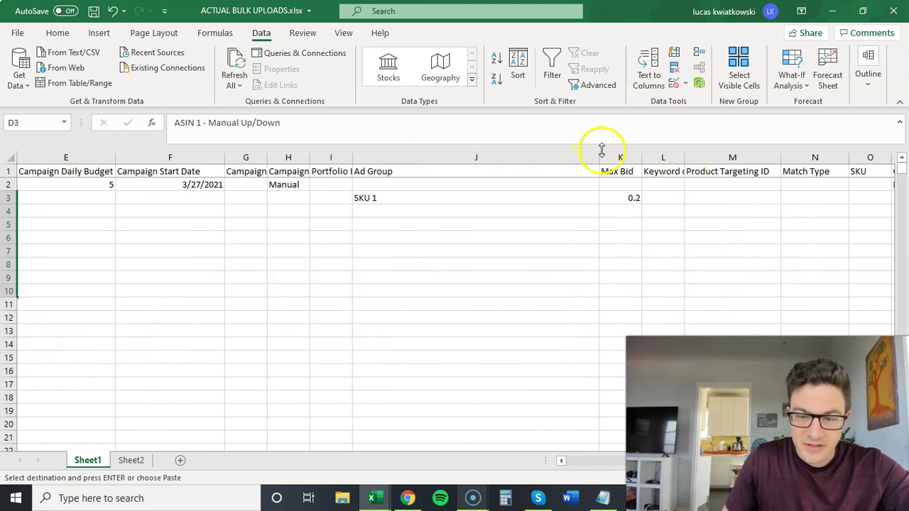
{"action": "left_click_drag", "start_coordinate": [600, 156], "coordinate": [440, 159]}
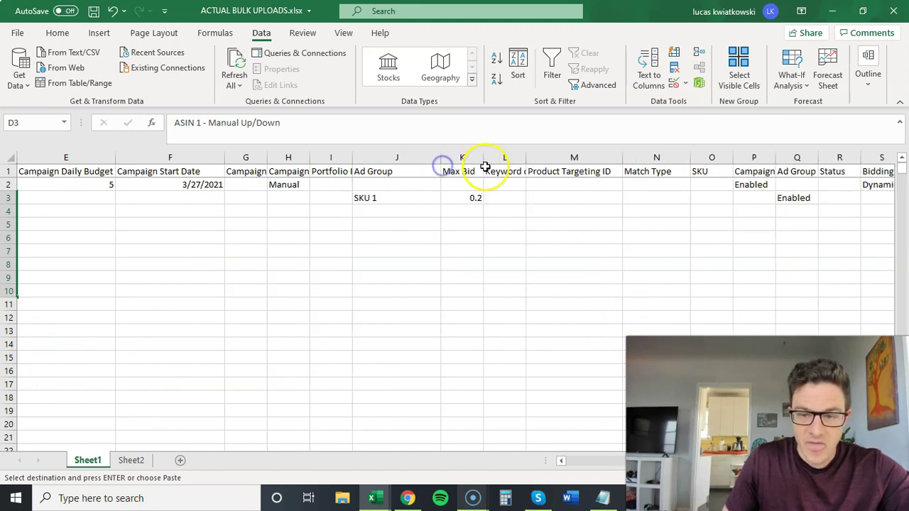
{"action": "left_click", "coordinate": [510, 172]}
{"action": "left_click", "coordinate": [503, 210]}
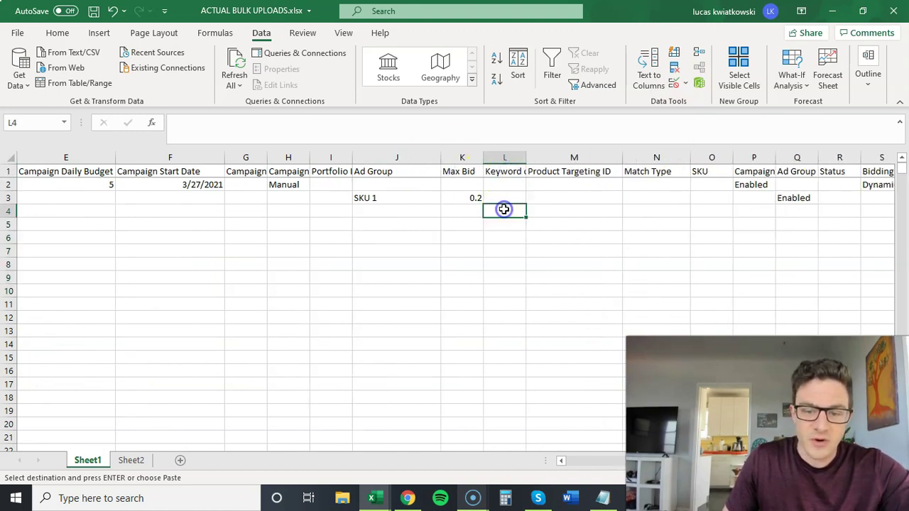
{"action": "key", "text": "ctrl+v"}
{"action": "left_click_drag", "start_coordinate": [504, 211], "coordinate": [508, 303]}
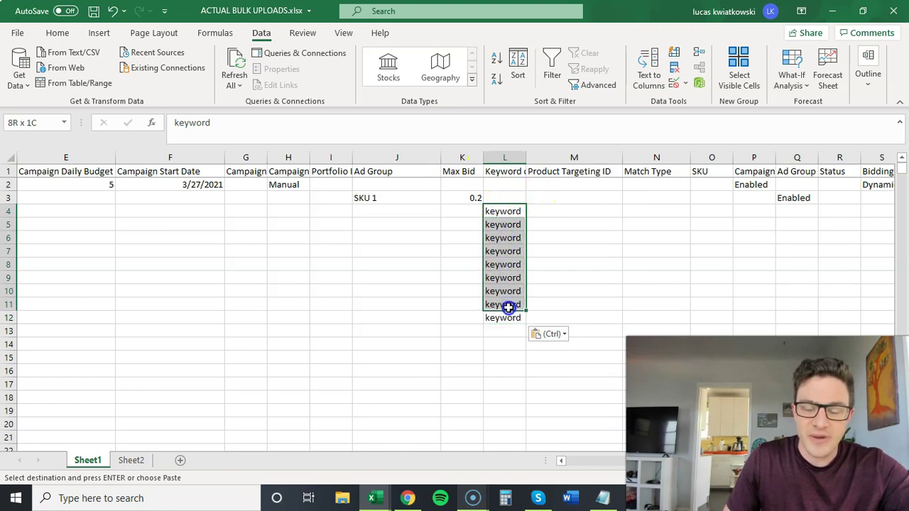
Step: Extend the campaign name ASIN 1 - Manual Up/Down from D10 through D12 to cover all keyword rows
{"action": "left_click", "coordinate": [471, 200]}
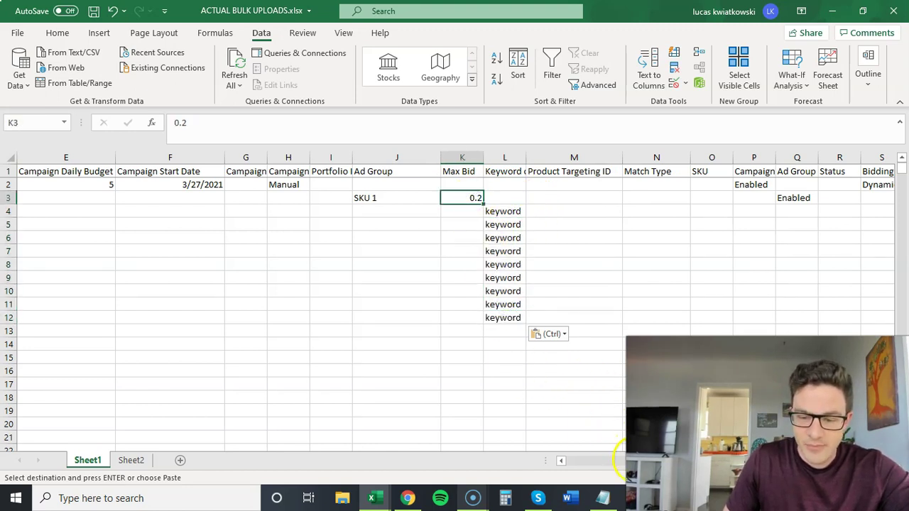
{"action": "scroll", "coordinate": [619, 452], "scroll_direction": "left", "scroll_amount": 5}
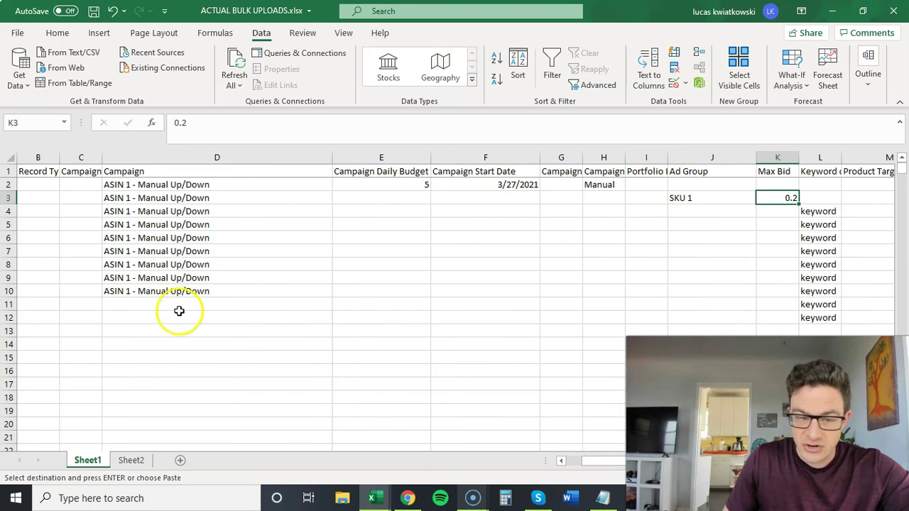
{"action": "left_click", "coordinate": [218, 292]}
{"action": "left_click_drag", "start_coordinate": [332, 294], "coordinate": [328, 323]}
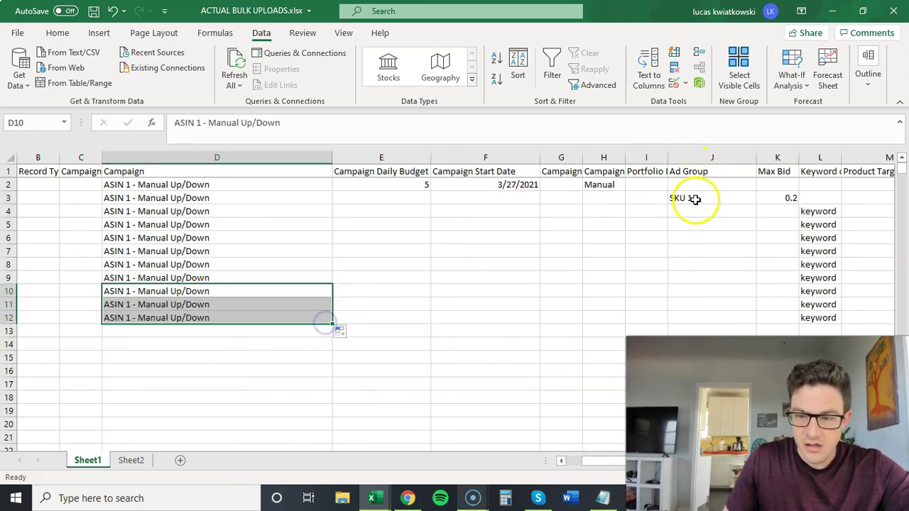
Step: Fill the Ad Group column of the keyword rows J4 through J12 with the unchanged name SKU 1
{"action": "left_click", "coordinate": [734, 199]}
{"action": "left_click_drag", "start_coordinate": [755, 204], "coordinate": [749, 322]}
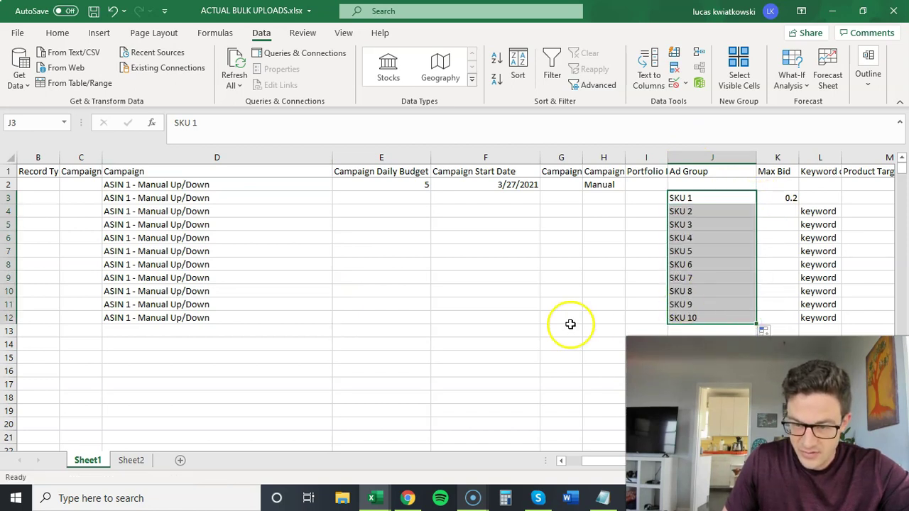
{"action": "left_click", "coordinate": [710, 200]}
{"action": "key", "text": "ctrl+c"}
{"action": "left_click_drag", "start_coordinate": [707, 211], "coordinate": [702, 319]}
{"action": "key", "text": "ctrl+v"}
{"action": "key", "text": "Escape"}
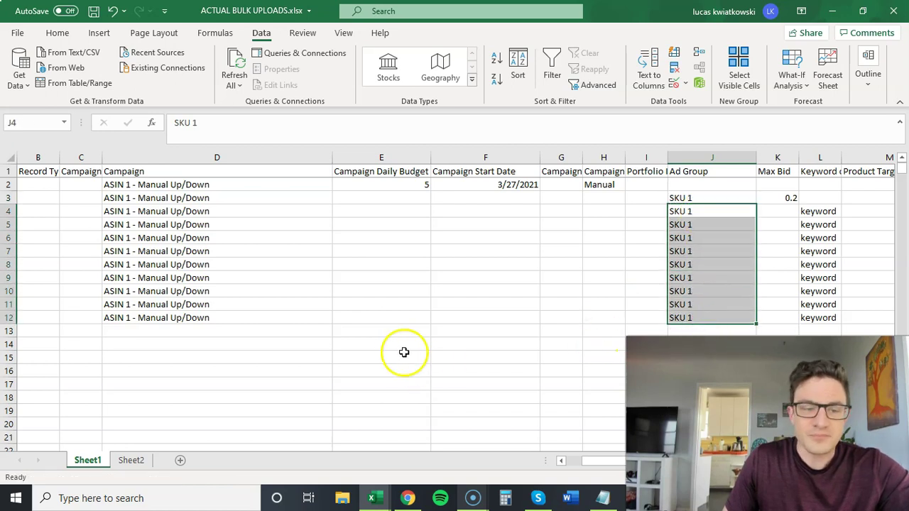
Step: Insert a new row above the first keyword row and copy the campaign name ASIN 1 - Manual Up/Down into D4
{"action": "left_click", "coordinate": [9, 211]}
{"action": "right_click", "coordinate": [8, 211]}
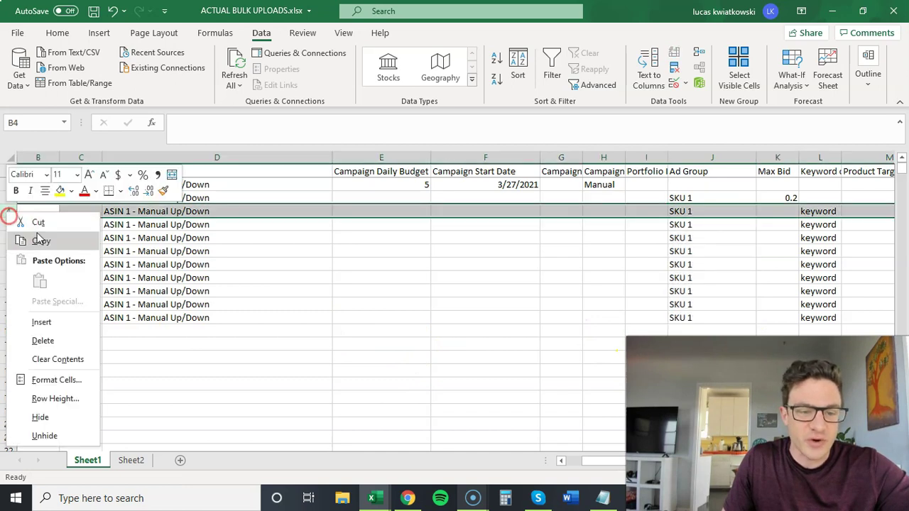
{"action": "left_click", "coordinate": [41, 322]}
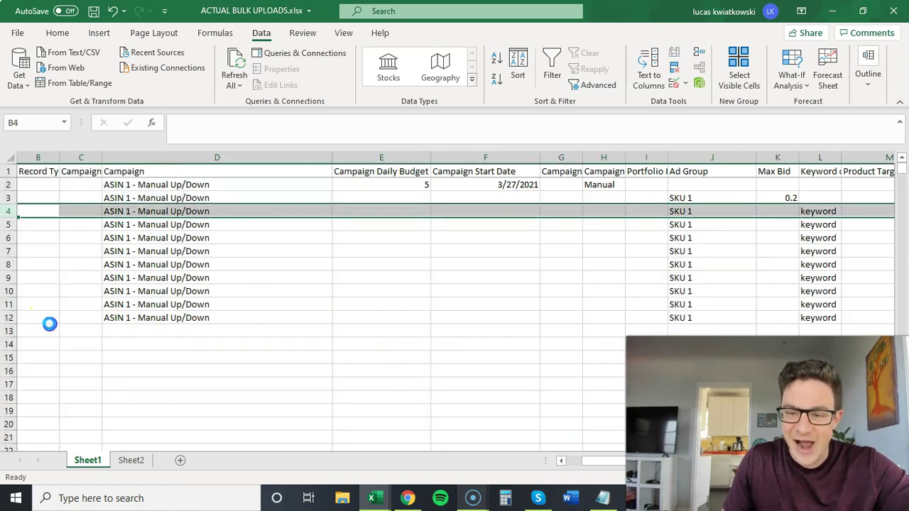
{"action": "left_click", "coordinate": [171, 198]}
{"action": "key", "text": "ctrl+c"}
{"action": "left_click", "coordinate": [173, 211]}
{"action": "key", "text": "ctrl+v"}
{"action": "key", "text": "Escape"}
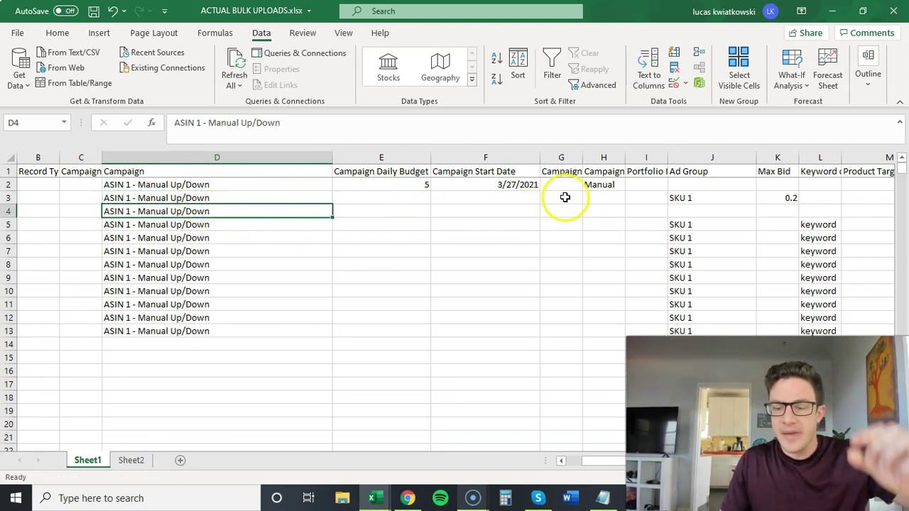
Step: Copy SKU 1 from J3 into the new row's Ad Group cell J4 and SKU cell O4
{"action": "left_click", "coordinate": [696, 197]}
{"action": "key", "text": "ctrl+c"}
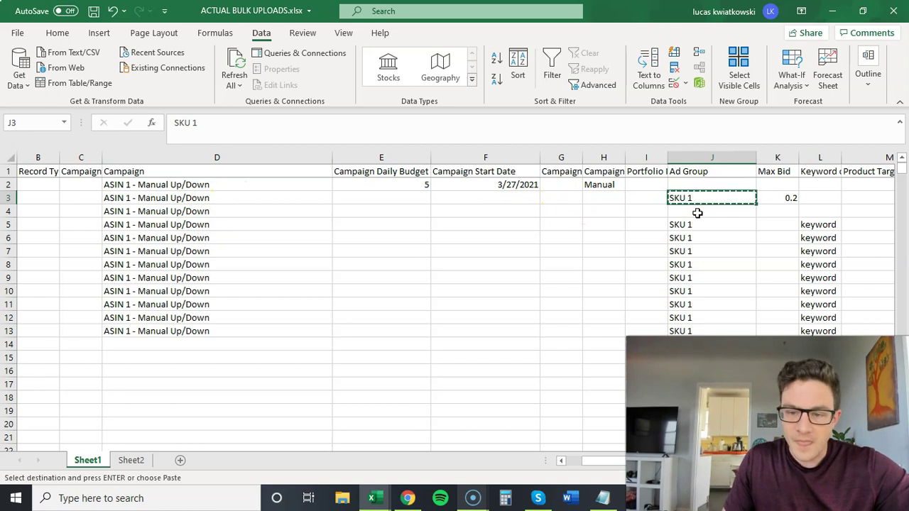
{"action": "left_click", "coordinate": [695, 211]}
{"action": "key", "text": "ctrl+v"}
{"action": "left_click_drag", "start_coordinate": [617, 462], "coordinate": [626, 460]}
{"action": "left_click", "coordinate": [614, 210]}
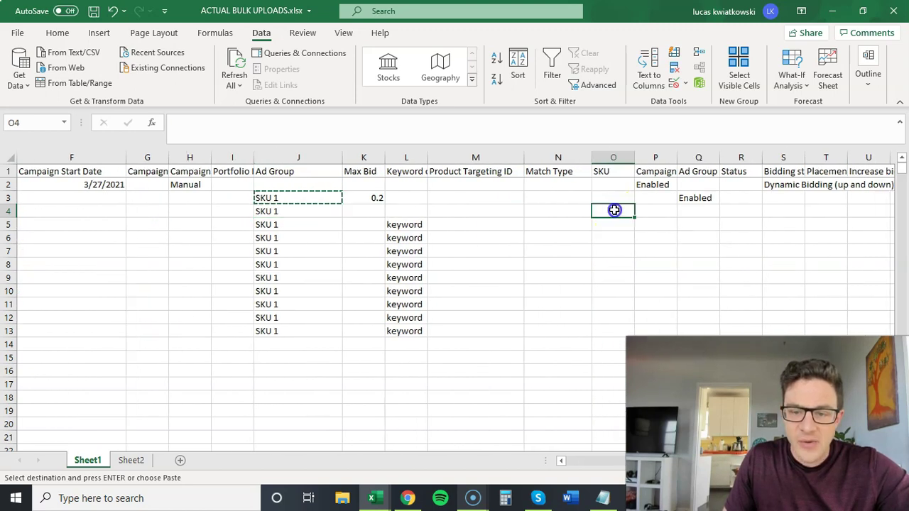
{"action": "key", "text": "ctrl+v"}
Step: Set the Status of the SKU row to Enabled in R4 and review the campaign and ad group status cells
{"action": "left_click", "coordinate": [731, 212]}
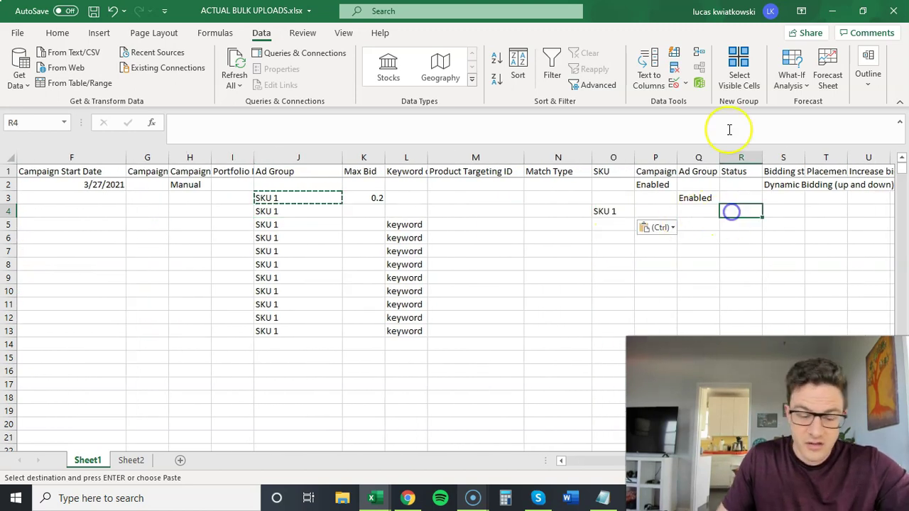
{"action": "type", "text": "Enabled"}
{"action": "key", "text": "Return"}
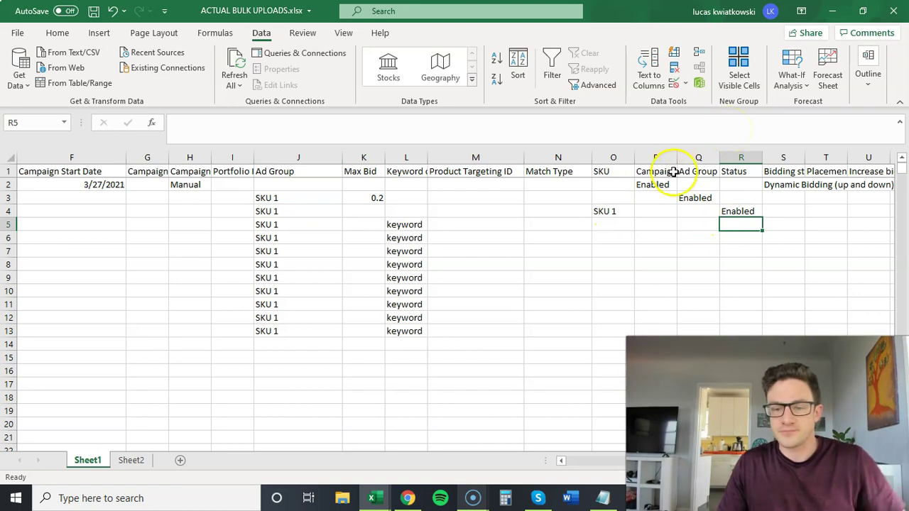
{"action": "left_click", "coordinate": [659, 184]}
{"action": "left_click", "coordinate": [703, 199]}
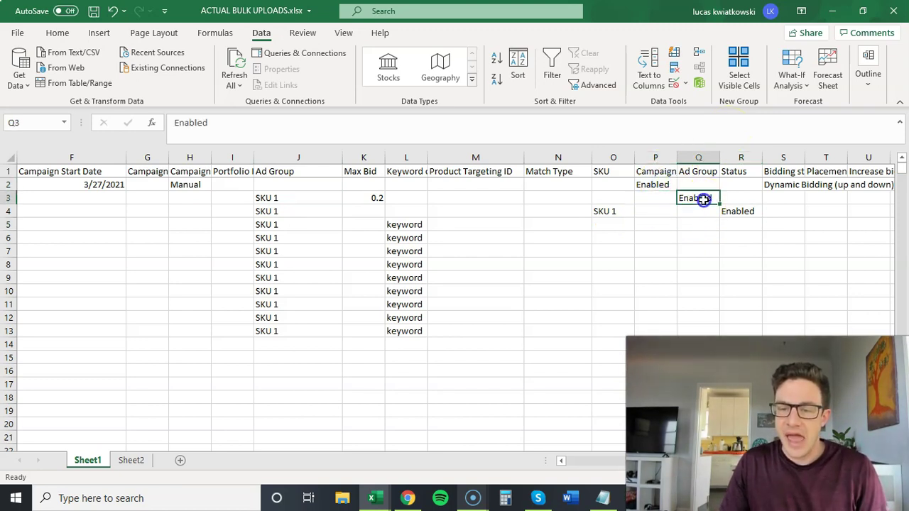
{"action": "left_click", "coordinate": [741, 212]}
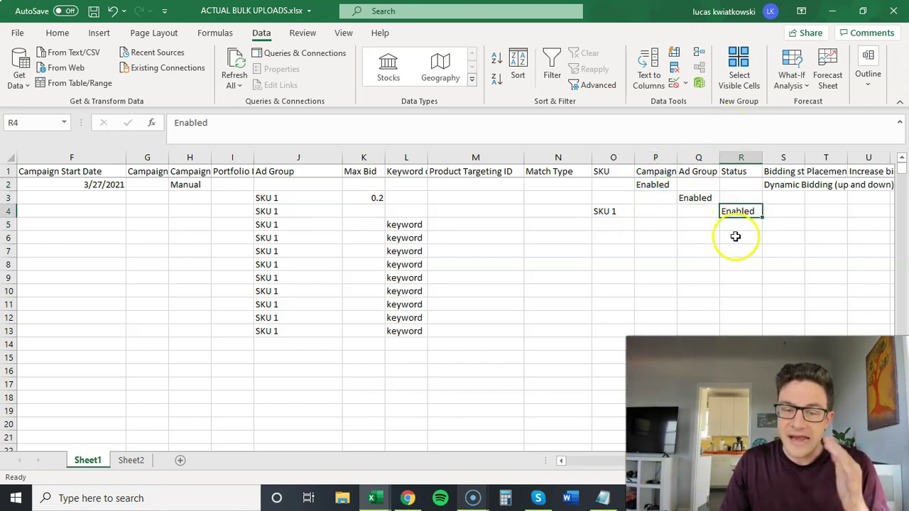
Step: Set the Status of all keyword rows, R5 through R13, to Enabled
{"action": "left_click", "coordinate": [744, 222]}
{"action": "type", "text": "Enabled"}
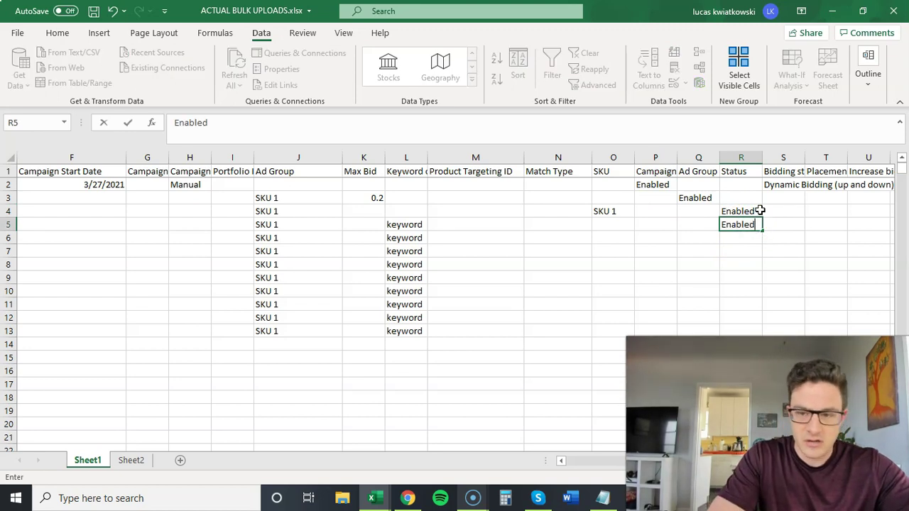
{"action": "key", "text": "Return"}
{"action": "left_click", "coordinate": [750, 224]}
{"action": "left_click_drag", "start_coordinate": [762, 230], "coordinate": [745, 332]}
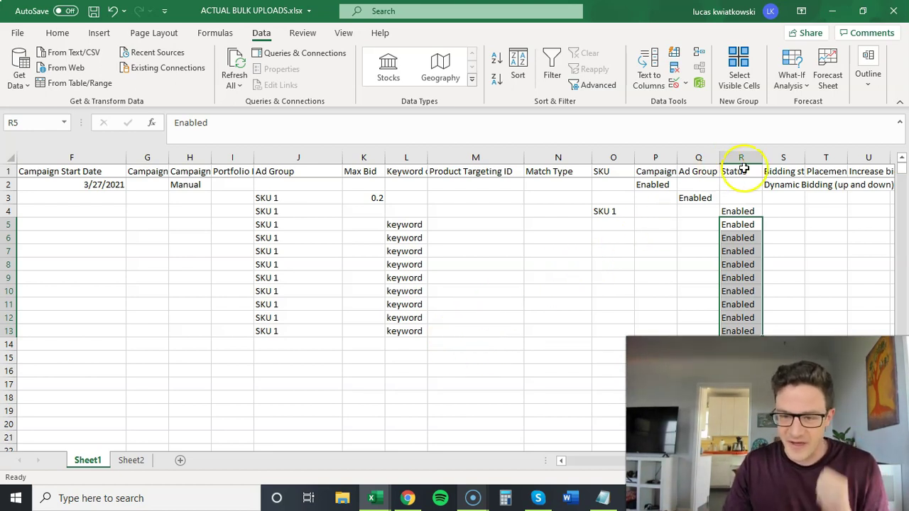
Step: Copy the ASIN 1 campaign name from A2 on Sheet2 into D14 on Sheet1 and change it to ASIN 1 - PDA Up/Down
{"action": "scroll", "coordinate": [619, 455], "scroll_direction": "left", "scroll_amount": 4}
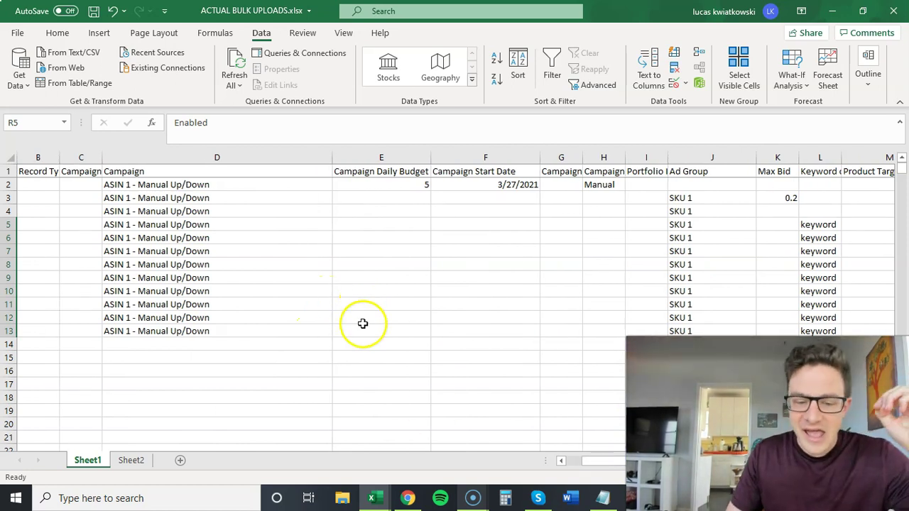
{"action": "left_click", "coordinate": [131, 461]}
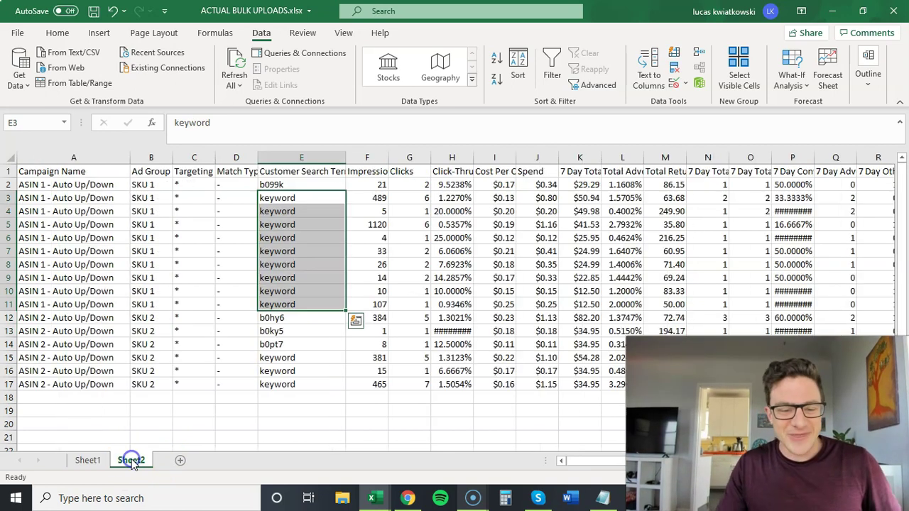
{"action": "left_click", "coordinate": [274, 185]}
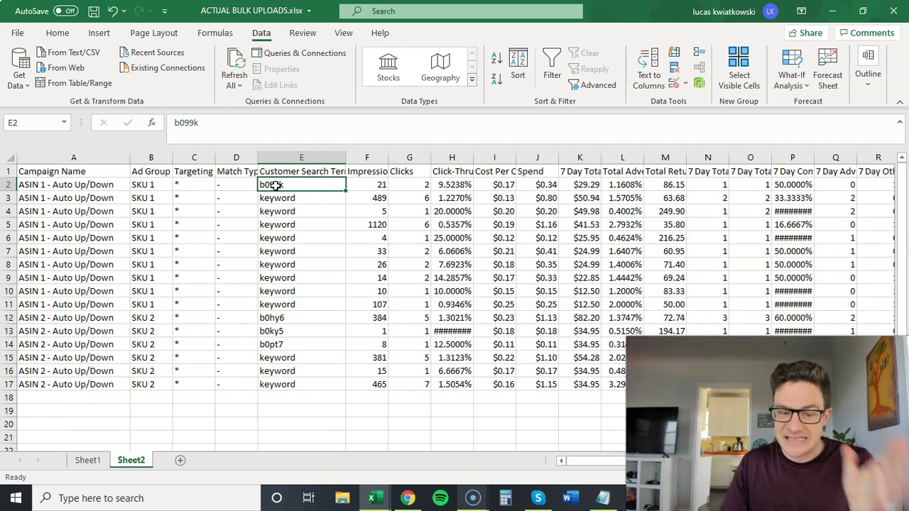
{"action": "left_click", "coordinate": [80, 186]}
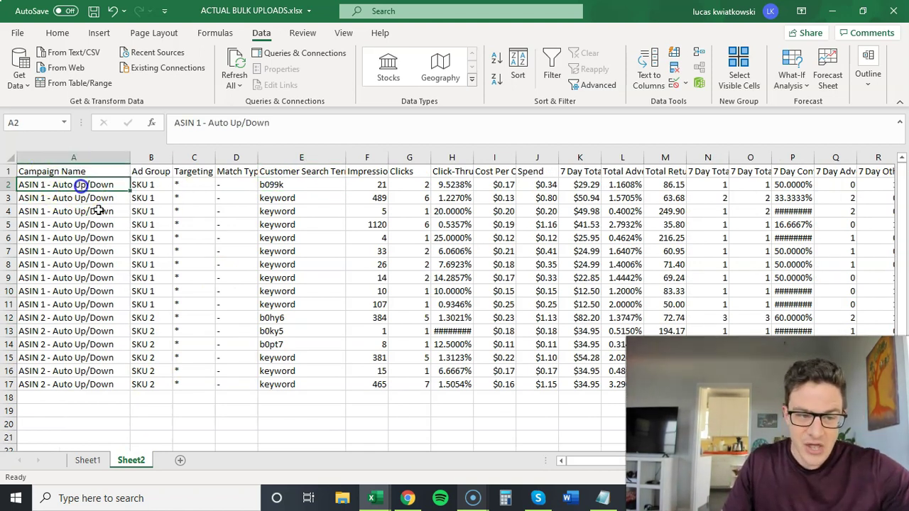
{"action": "key", "text": "ctrl+c"}
{"action": "left_click", "coordinate": [88, 461]}
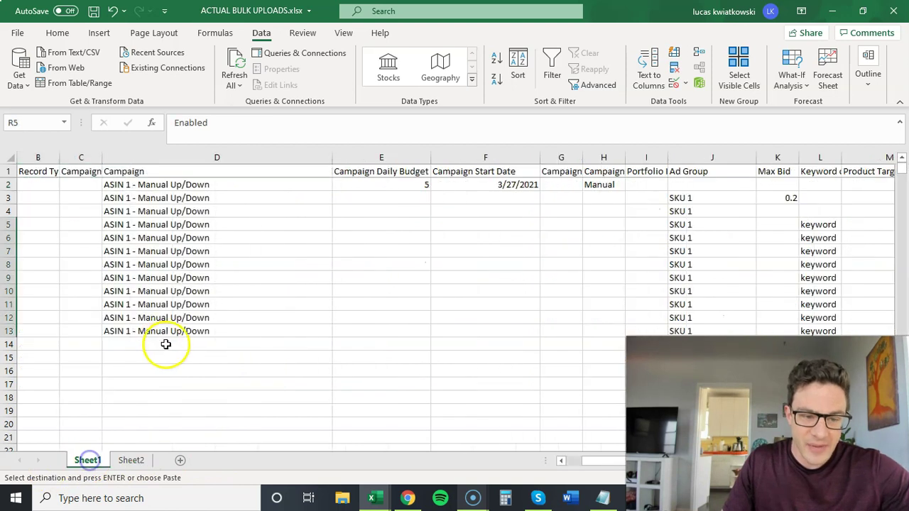
{"action": "left_click", "coordinate": [167, 347]}
{"action": "key", "text": "ctrl+v"}
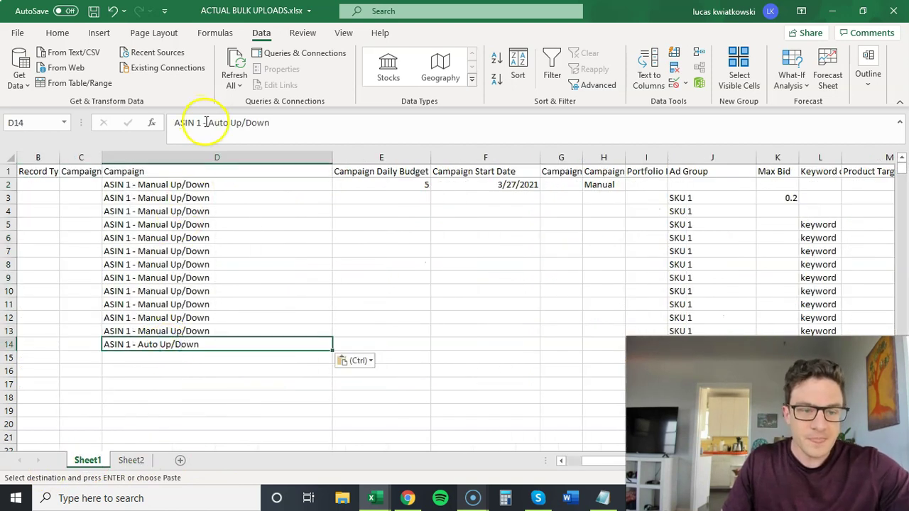
{"action": "left_click_drag", "start_coordinate": [208, 124], "coordinate": [229, 124]}
{"action": "type", "text": "{"}
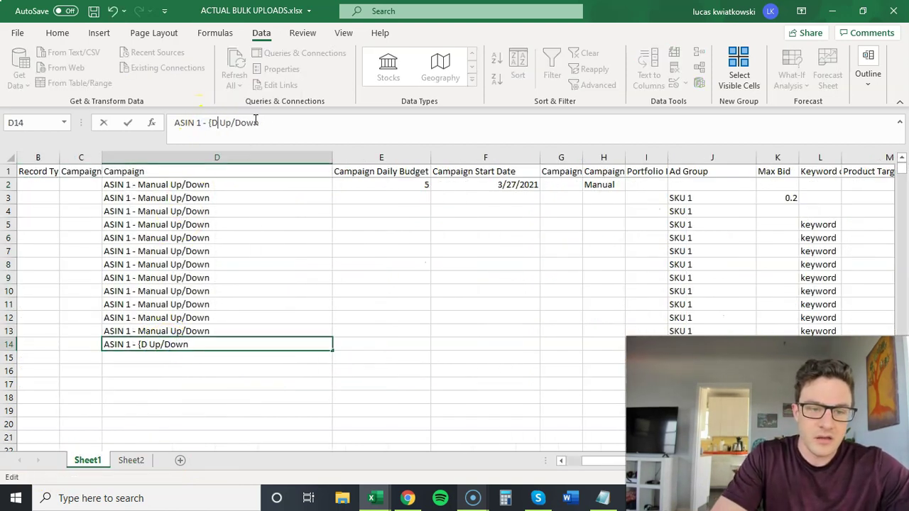
{"action": "type", "text": "DA"}
Step: Copy the daily budget 5, start date 3/27/2021 and Manual targeting from E2:H2 into the PDA campaign row at E14
{"action": "left_click_drag", "start_coordinate": [422, 189], "coordinate": [613, 185]}
{"action": "key", "text": "ctrl+c"}
{"action": "left_click", "coordinate": [394, 346]}
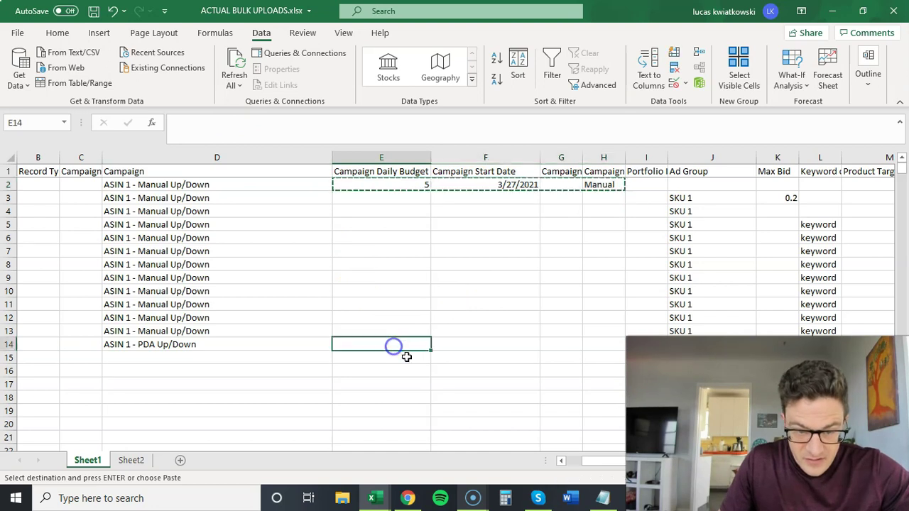
{"action": "key", "text": "ctrl+v"}
{"action": "key", "text": "Escape"}
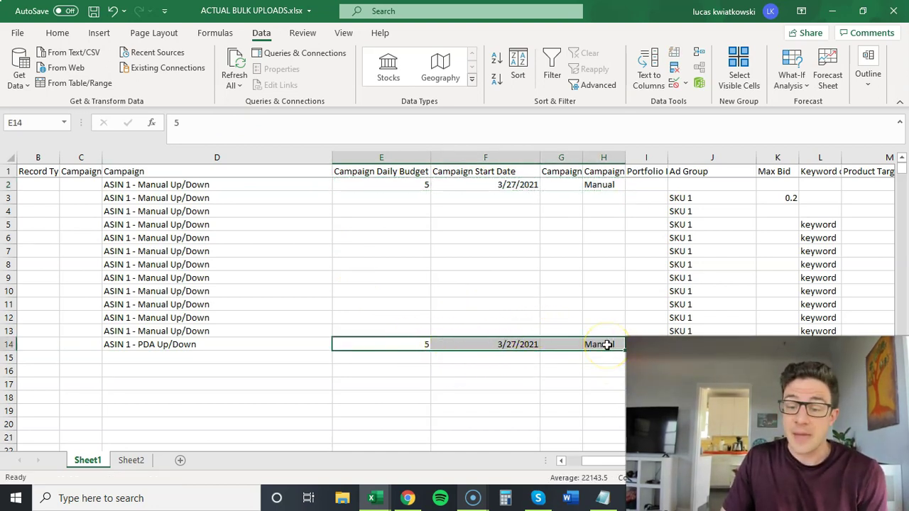
Step: Set the campaign status of the PDA campaign row to Enabled in P14
{"action": "scroll", "coordinate": [623, 462], "scroll_direction": "right", "scroll_amount": 5}
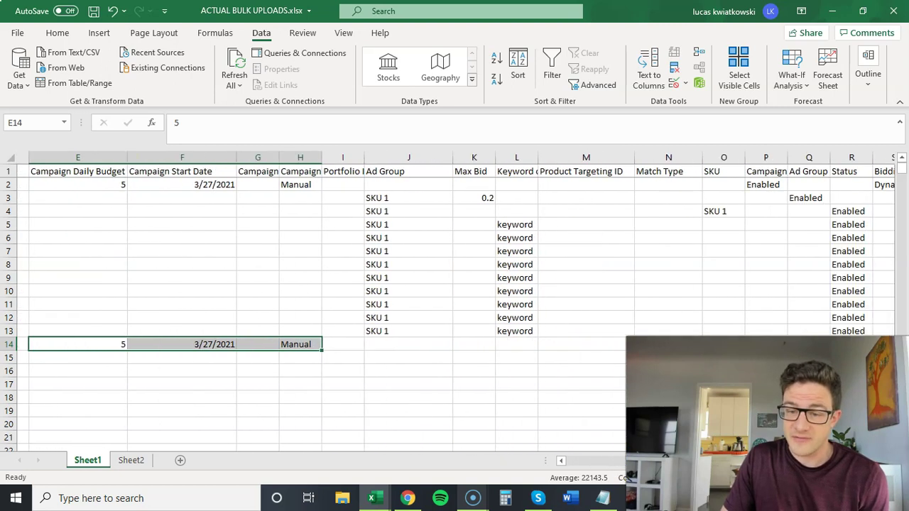
{"action": "scroll", "coordinate": [456, 301], "scroll_direction": "left", "scroll_amount": 1}
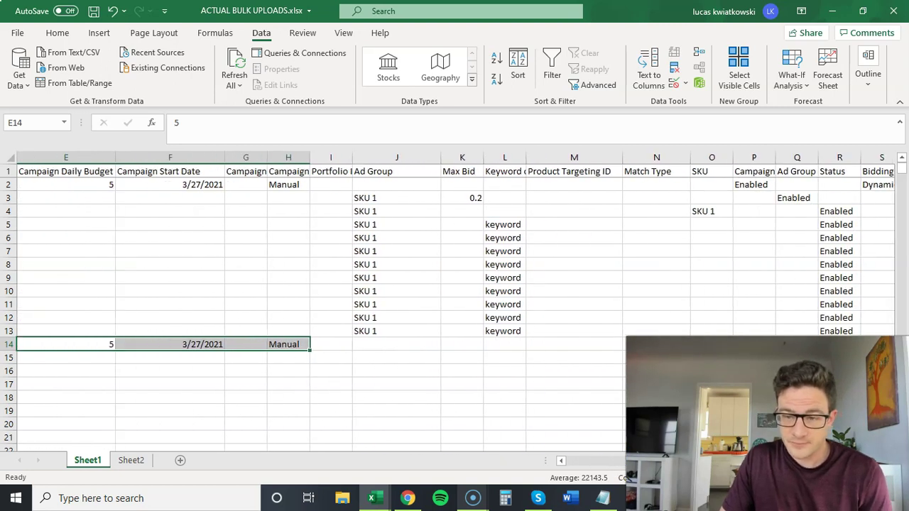
{"action": "left_click", "coordinate": [754, 345]}
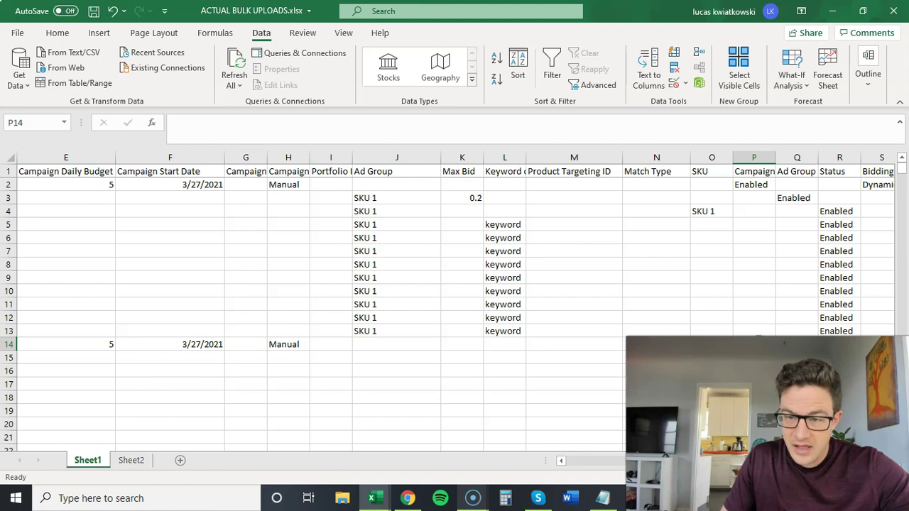
{"action": "type", "text": "Enabled"}
{"action": "key", "text": "Return"}
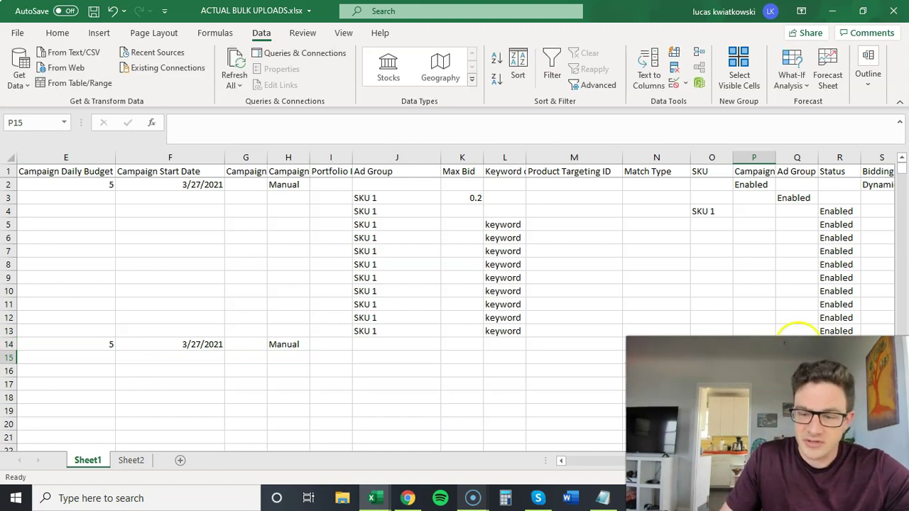
Step: Copy the Dynamic Bidding (up and down) strategy from S2 into the PDA campaign row at S14
{"action": "scroll", "coordinate": [455, 301], "scroll_direction": "right", "scroll_amount": 1}
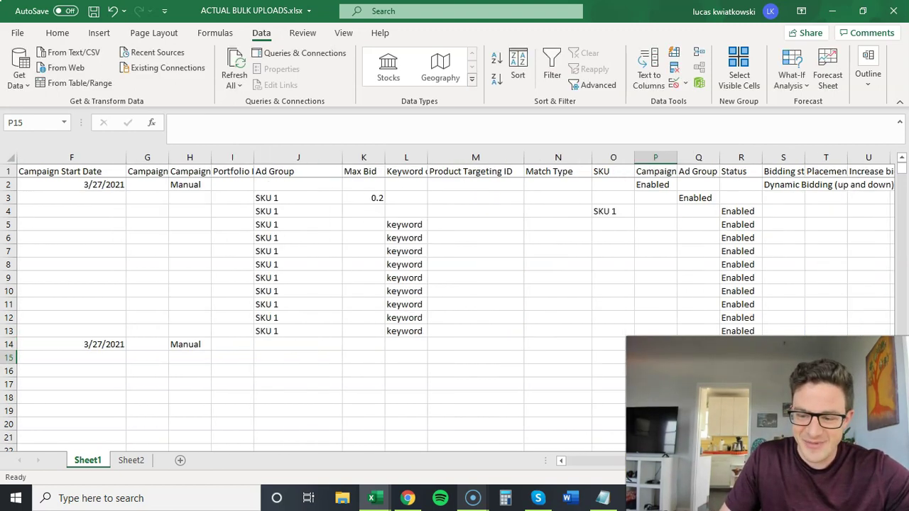
{"action": "key", "text": "ctrl+c"}
{"action": "left_click", "coordinate": [781, 344]}
{"action": "key", "text": "ctrl+v"}
{"action": "key", "text": "Escape"}
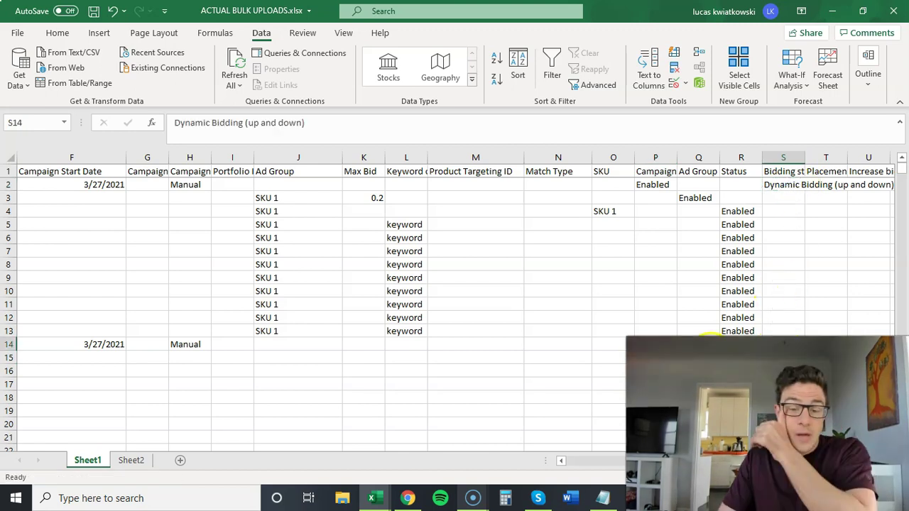
Step: Copy the campaign name ASIN 1 - PDA Up/Down from D14 into D15
{"action": "scroll", "coordinate": [491, 227], "scroll_direction": "left", "scroll_amount": 5}
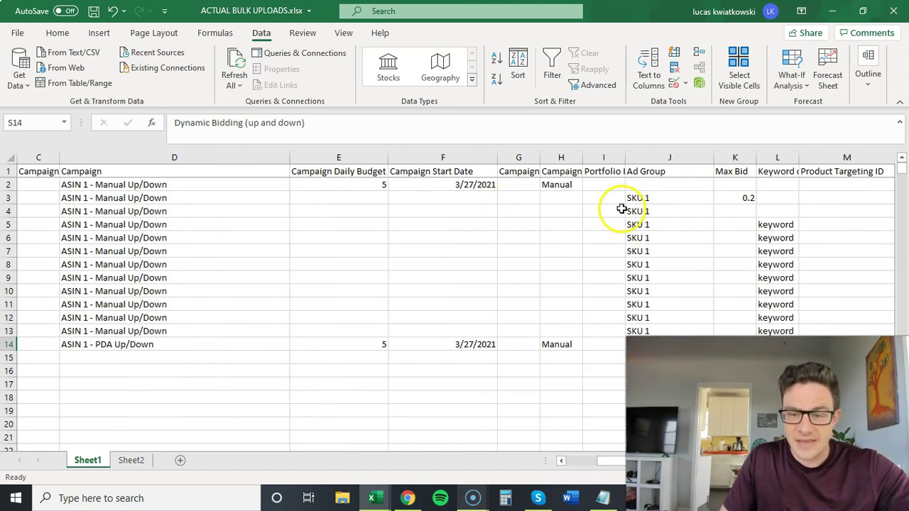
{"action": "left_click", "coordinate": [140, 344]}
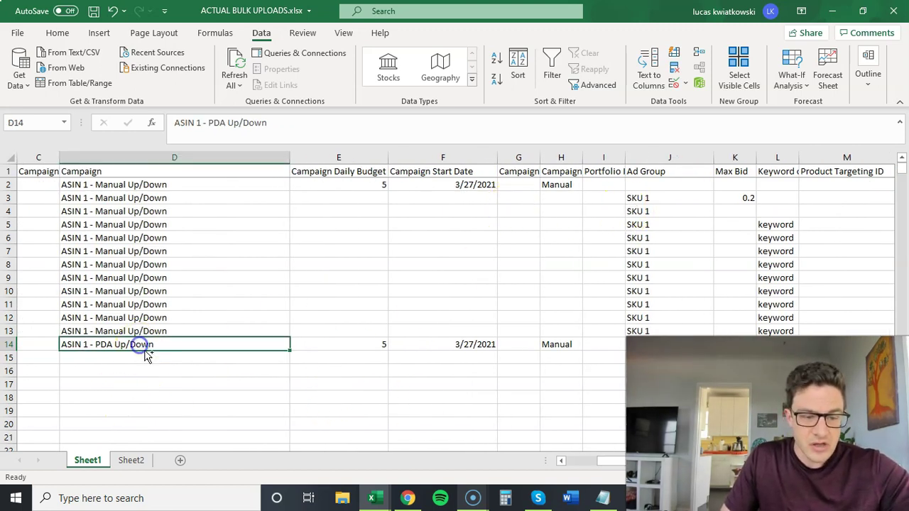
{"action": "key", "text": "ctrl+c"}
{"action": "left_click", "coordinate": [142, 357]}
{"action": "key", "text": "ctrl+v"}
Step: Copy the ad group SKU 1 and max bid 0.2 from J3:K3 into the PDA ad group row at J15
{"action": "left_click_drag", "start_coordinate": [642, 198], "coordinate": [738, 198]}
{"action": "key", "text": "ctrl+c"}
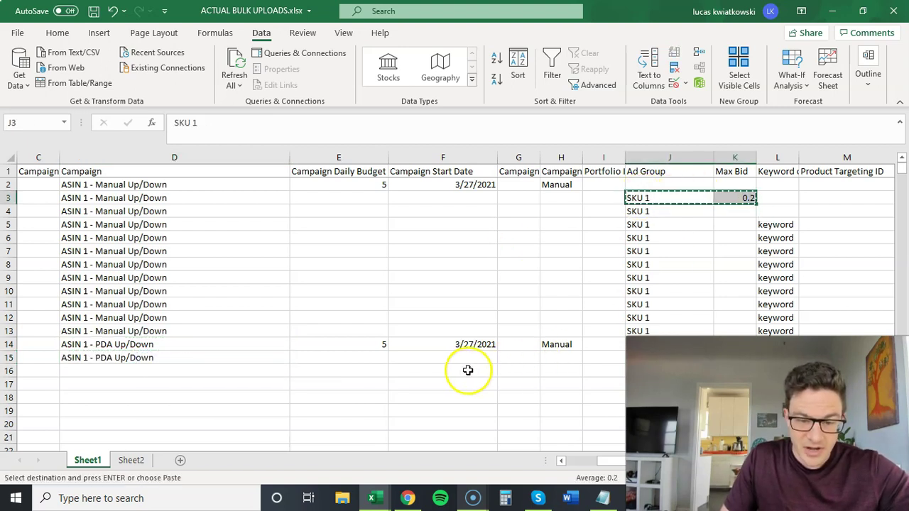
{"action": "left_click", "coordinate": [642, 358]}
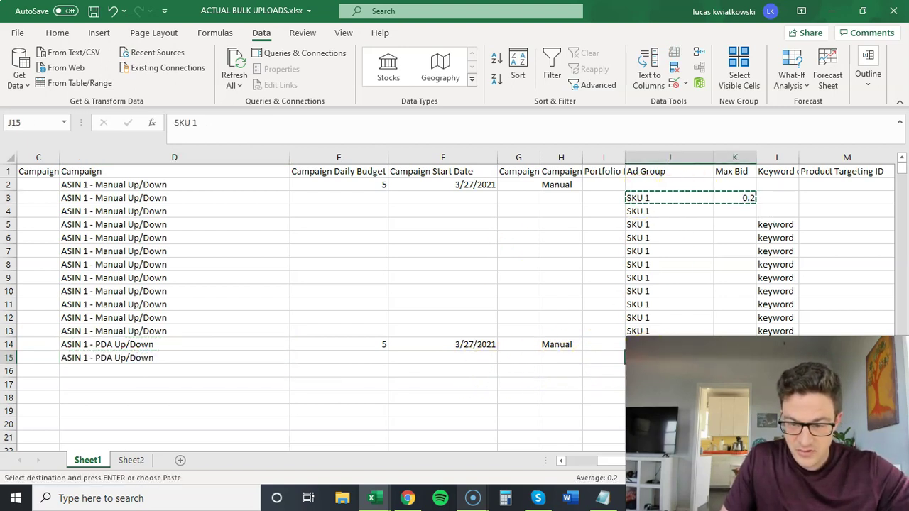
{"action": "key", "text": "ctrl+v"}
Step: Copy the Enabled ad group status from Q3 into the PDA ad group row at Q15
{"action": "scroll", "coordinate": [619, 461], "scroll_direction": "right", "scroll_amount": 5}
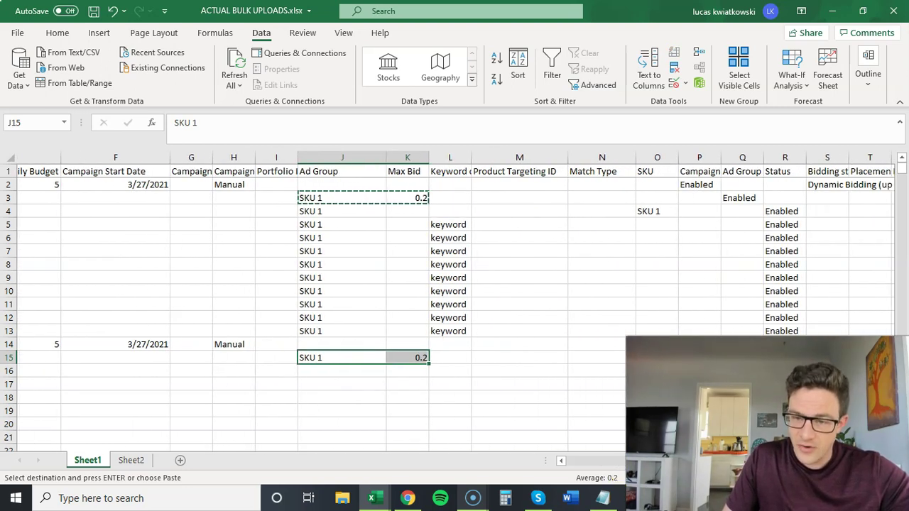
{"action": "scroll", "coordinate": [699, 203], "scroll_direction": "right", "scroll_amount": 1}
{"action": "left_click", "coordinate": [698, 198]}
{"action": "key", "text": "ctrl+c"}
{"action": "left_click", "coordinate": [698, 358]}
{"action": "key", "text": "Escape"}
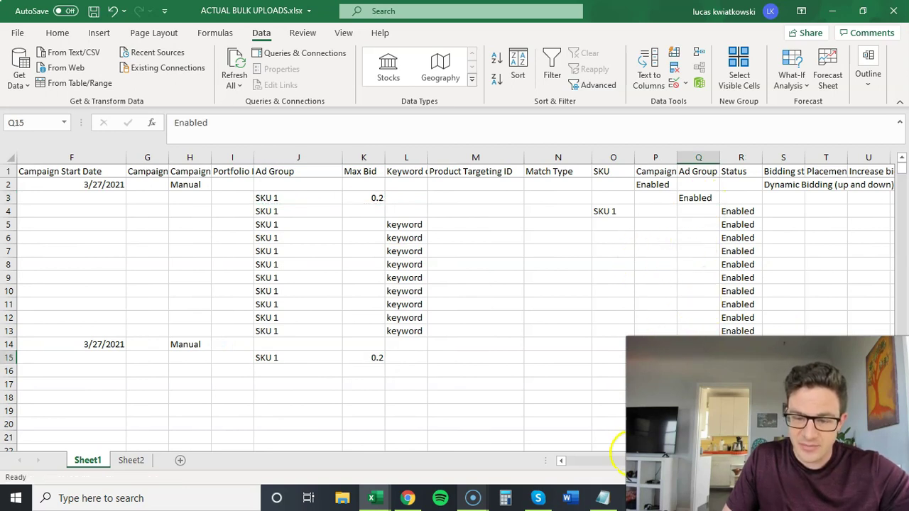
Step: Copy the SKU row's ad group, SKU 1 and Enabled status from J4:R4 into row 16 at J16
{"action": "left_click_drag", "start_coordinate": [288, 211], "coordinate": [755, 209]}
{"action": "key", "text": "ctrl+c"}
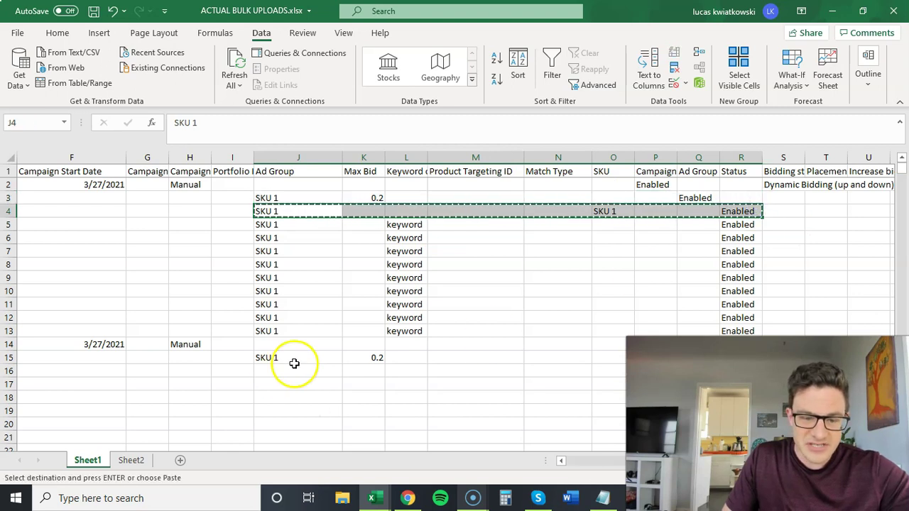
{"action": "left_click", "coordinate": [299, 372]}
{"action": "key", "text": "ctrl+v"}
{"action": "key", "text": "Escape"}
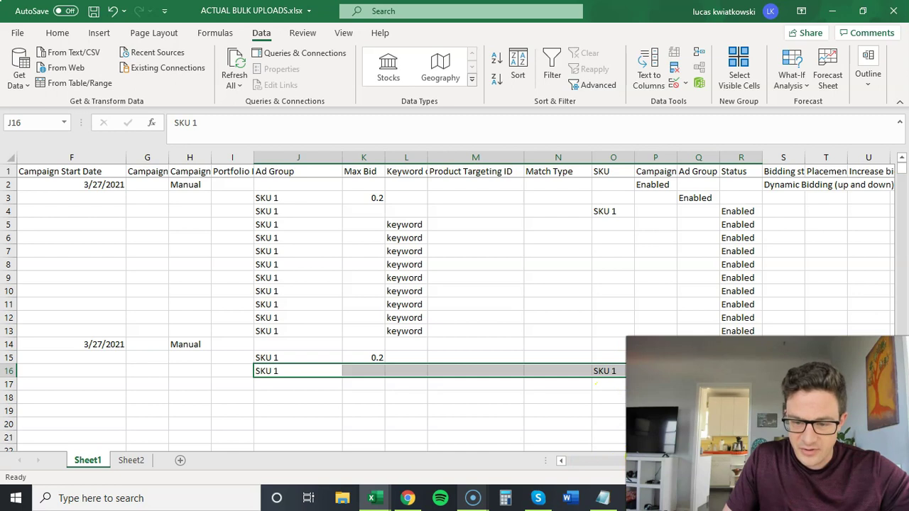
Step: Fill the campaign name ASIN 1 - PDA Up/Down from D15 down to D16
{"action": "left_click_drag", "start_coordinate": [597, 460], "coordinate": [551, 454]}
{"action": "left_click", "coordinate": [276, 363]}
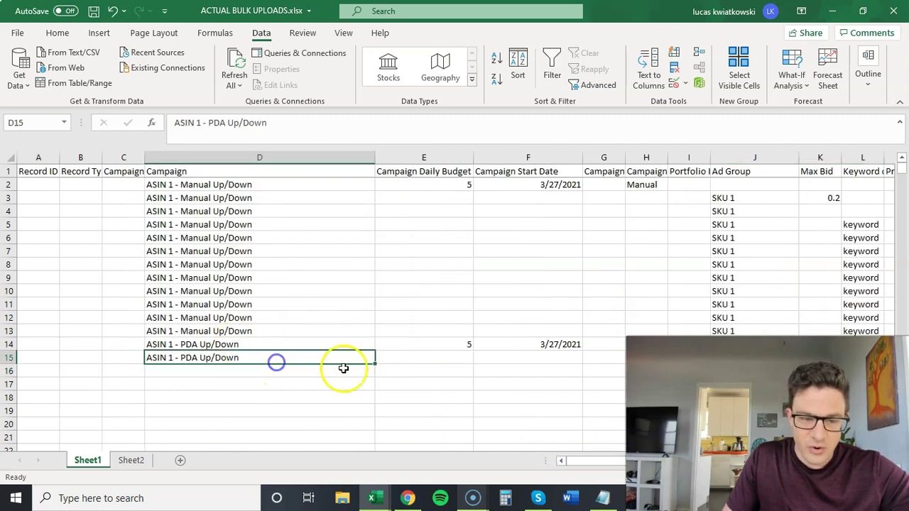
{"action": "left_click_drag", "start_coordinate": [374, 365], "coordinate": [373, 377]}
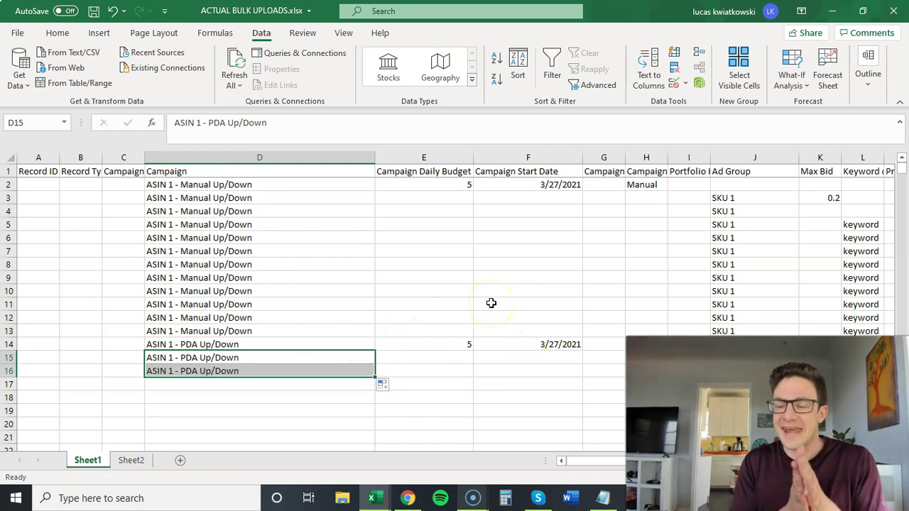
Step: Copy the ASIN 1 campaign name and SKU 1 ad group from A2:B2 on Sheet2 into Sheet1 at D17
{"action": "left_click", "coordinate": [129, 460]}
{"action": "left_click", "coordinate": [291, 184]}
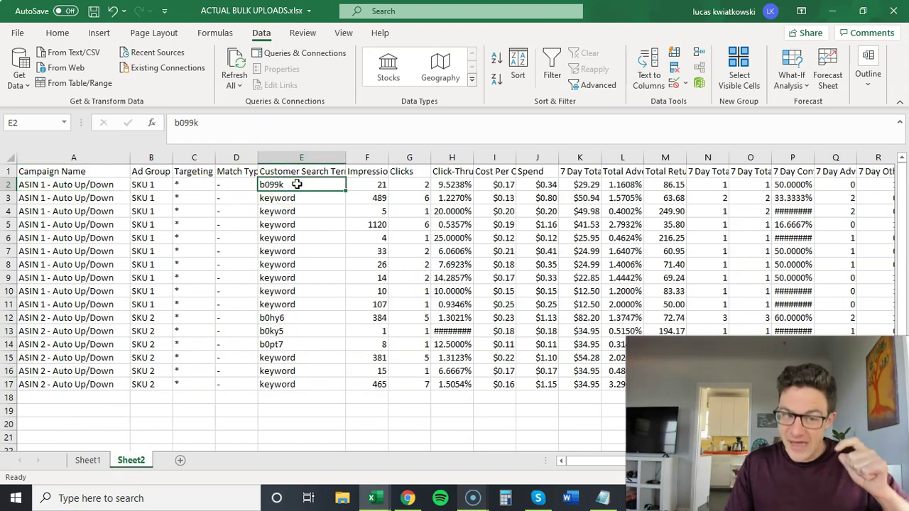
{"action": "left_click", "coordinate": [58, 155]}
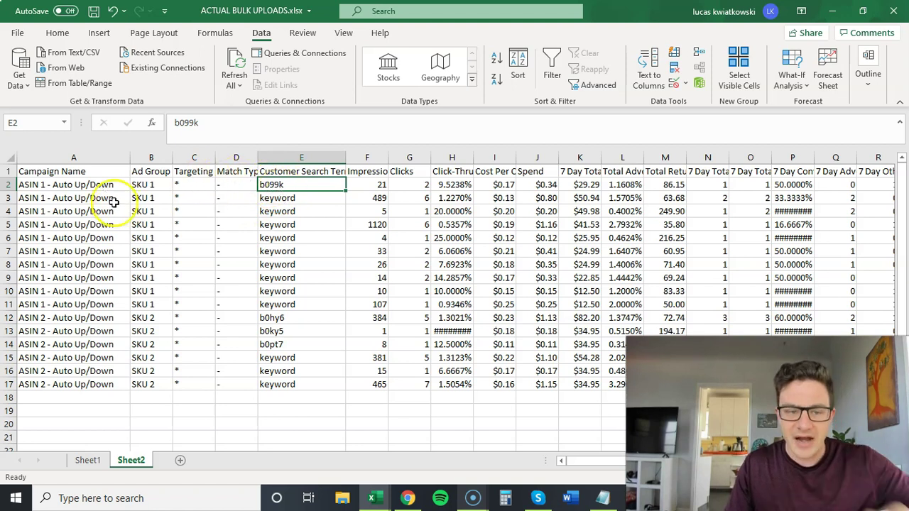
{"action": "left_click_drag", "start_coordinate": [95, 185], "coordinate": [141, 183]}
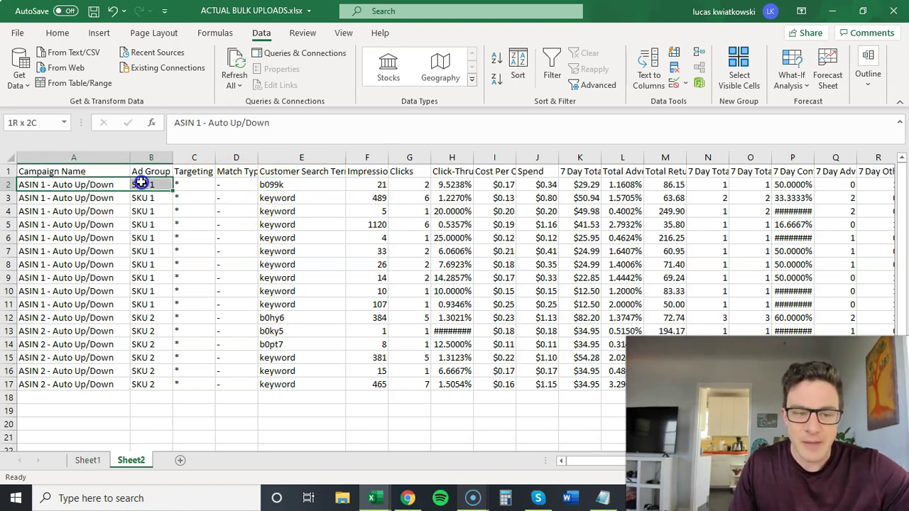
{"action": "key", "text": "ctrl+c"}
{"action": "left_click", "coordinate": [87, 460]}
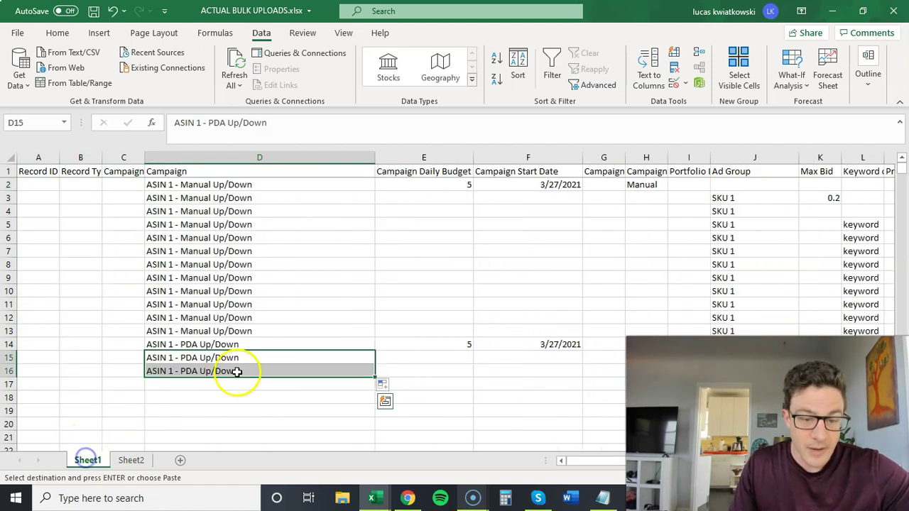
{"action": "left_click", "coordinate": [218, 384]}
{"action": "key", "text": "ctrl+v"}
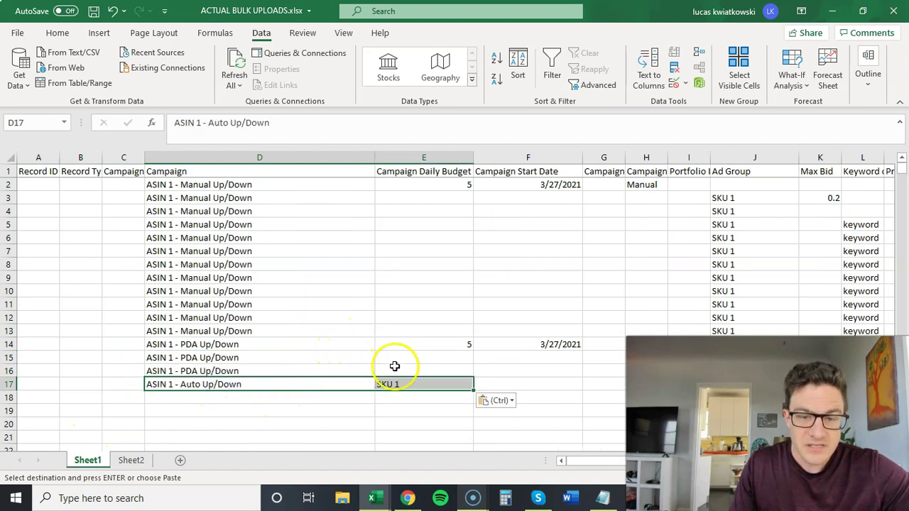
{"action": "left_click", "coordinate": [407, 395]}
Step: Replace the campaign name in D17 with ASIN 1 - PDA Up/Down from D16 and clear SKU 1 from E17
{"action": "left_click", "coordinate": [255, 372]}
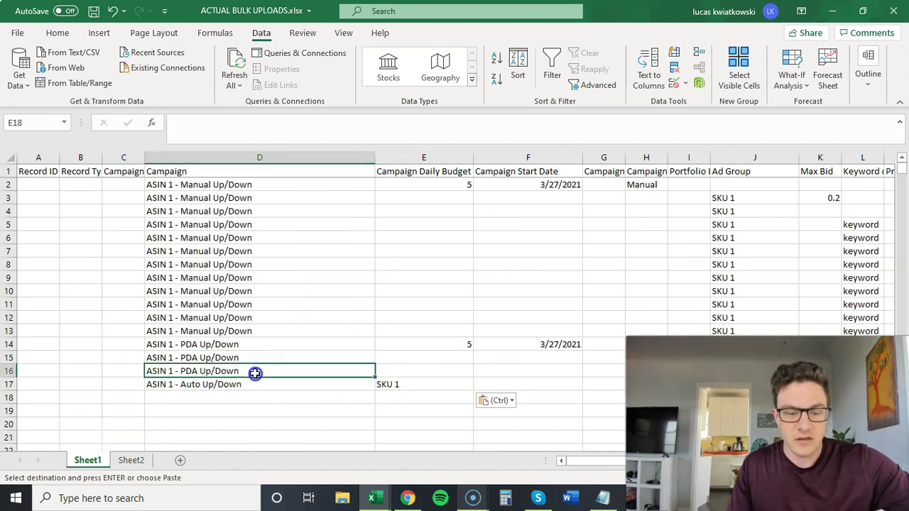
{"action": "key", "text": "ctrl+c"}
{"action": "left_click", "coordinate": [249, 384]}
{"action": "key", "text": "ctrl+v"}
{"action": "left_click", "coordinate": [383, 384]}
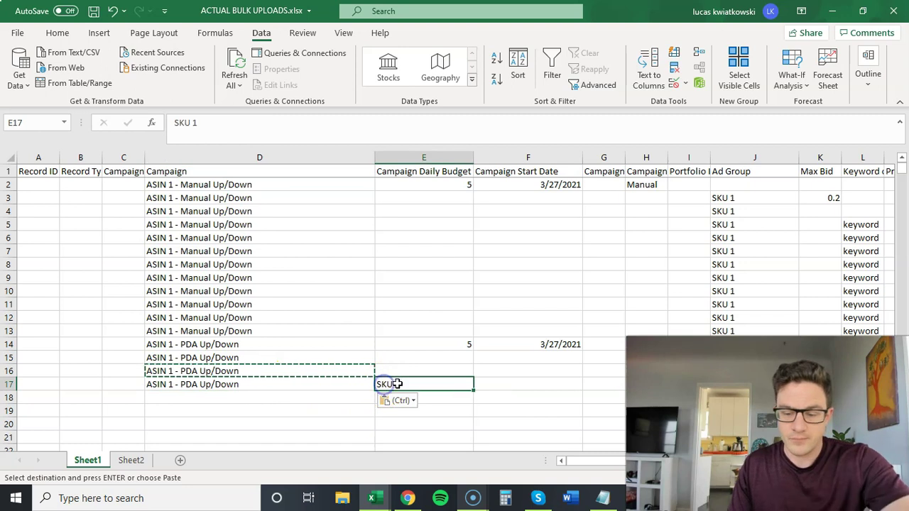
{"action": "key", "text": "Delete"}
Step: Try to fill the ad group name from J16 down into J17
{"action": "scroll", "coordinate": [293, 372], "scroll_direction": "right", "scroll_amount": 5}
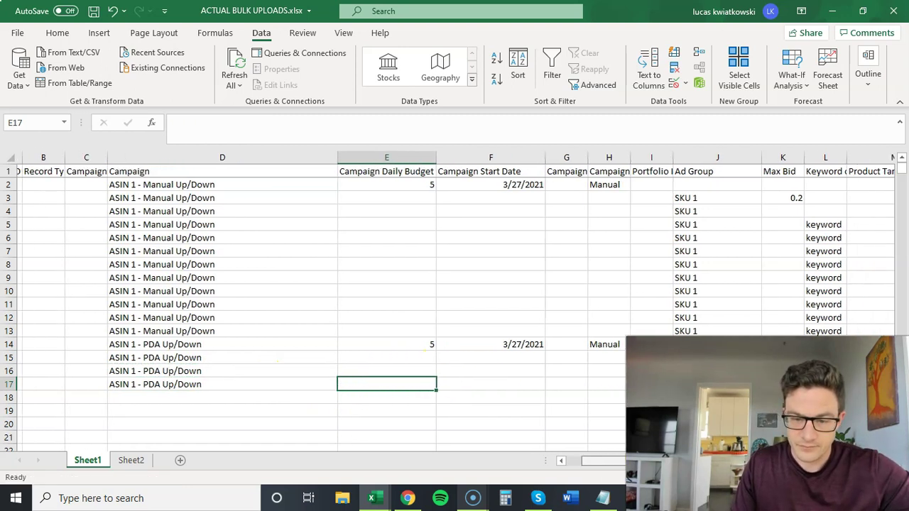
{"action": "left_click", "coordinate": [293, 371]}
{"action": "left_click_drag", "start_coordinate": [342, 377], "coordinate": [340, 390]}
Step: Copy the ASIN search term b099k from E2 on Sheet2 into the keyword column at L17 on Sheet1
{"action": "left_click", "coordinate": [402, 335]}
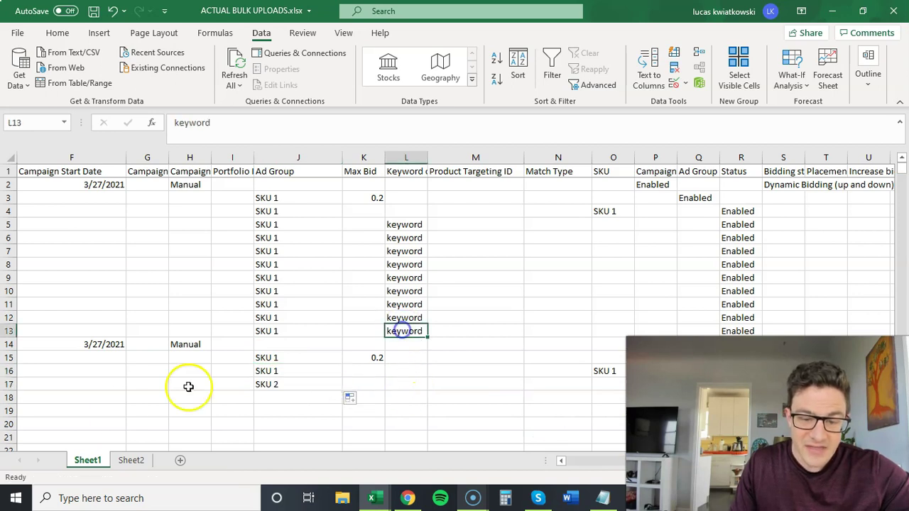
{"action": "left_click", "coordinate": [130, 460]}
{"action": "left_click", "coordinate": [273, 187]}
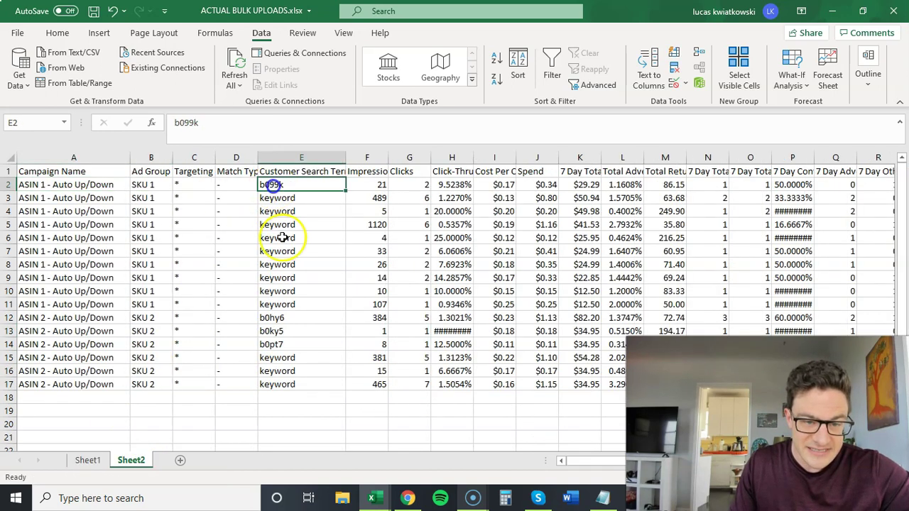
{"action": "key", "text": "ctrl+c"}
{"action": "left_click", "coordinate": [88, 460]}
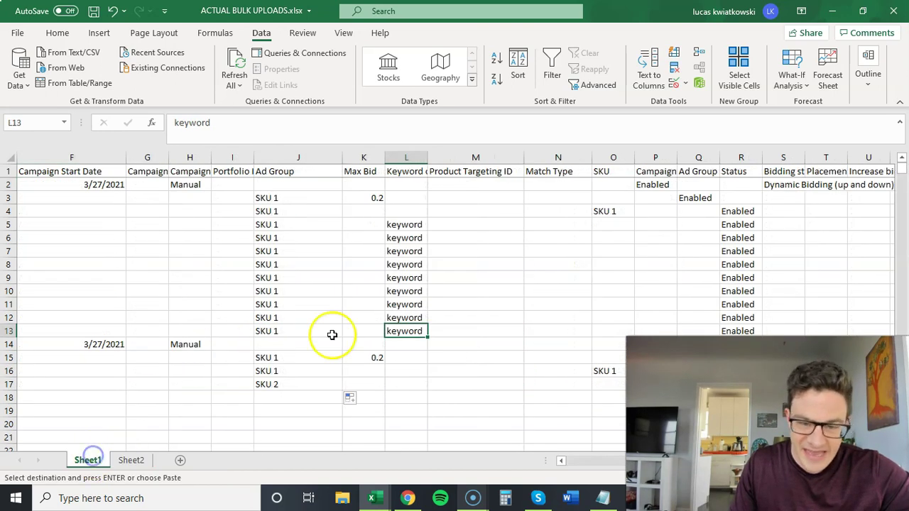
{"action": "left_click", "coordinate": [403, 385]}
{"action": "key", "text": "ctrl+v"}
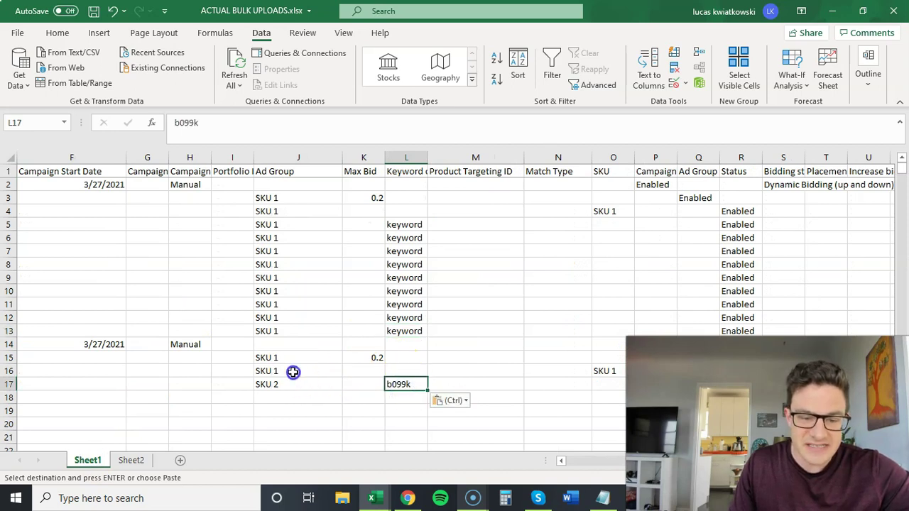
Step: Replace the ad group in J17 with SKU 1 copied from J16
{"action": "left_click", "coordinate": [294, 371]}
{"action": "key", "text": "ctrl+c"}
{"action": "left_click", "coordinate": [291, 383]}
{"action": "key", "text": "ctrl+v"}
{"action": "key", "text": "Escape"}
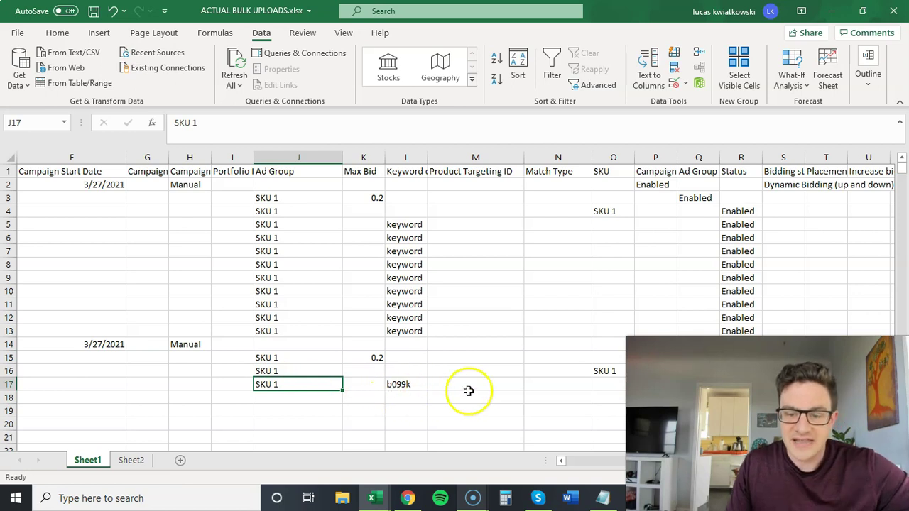
Step: Set the Status of the PDA target row, R17, to Enabled
{"action": "left_click", "coordinate": [740, 384]}
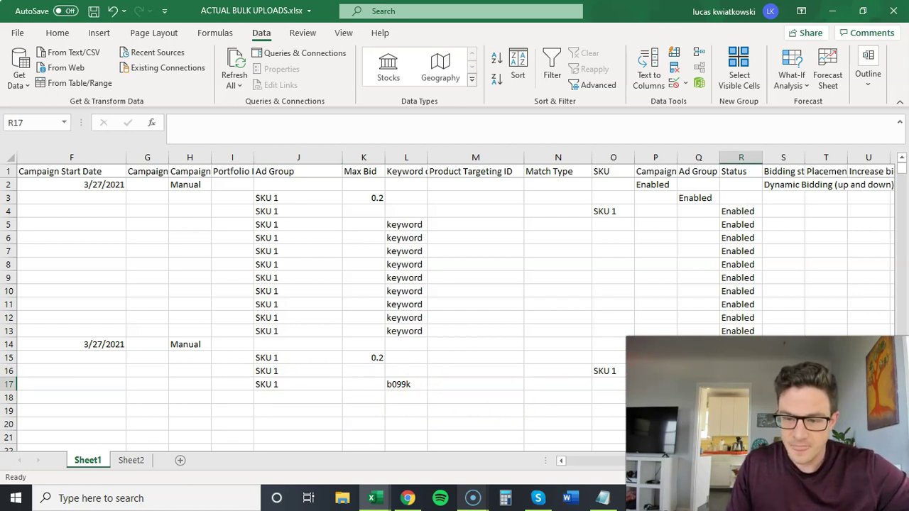
{"action": "type", "text": "Enabled"}
{"action": "key", "text": "Return"}
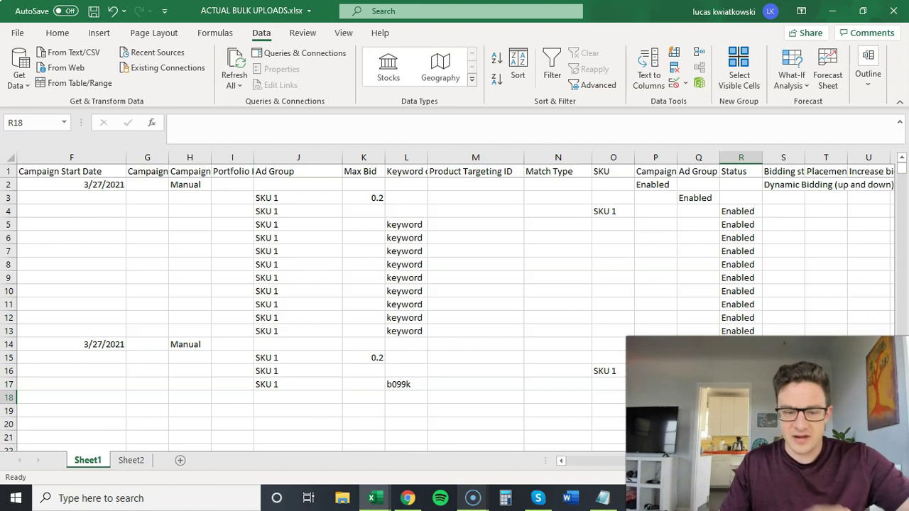
{"action": "scroll", "coordinate": [571, 316], "scroll_direction": "down", "scroll_amount": 1}
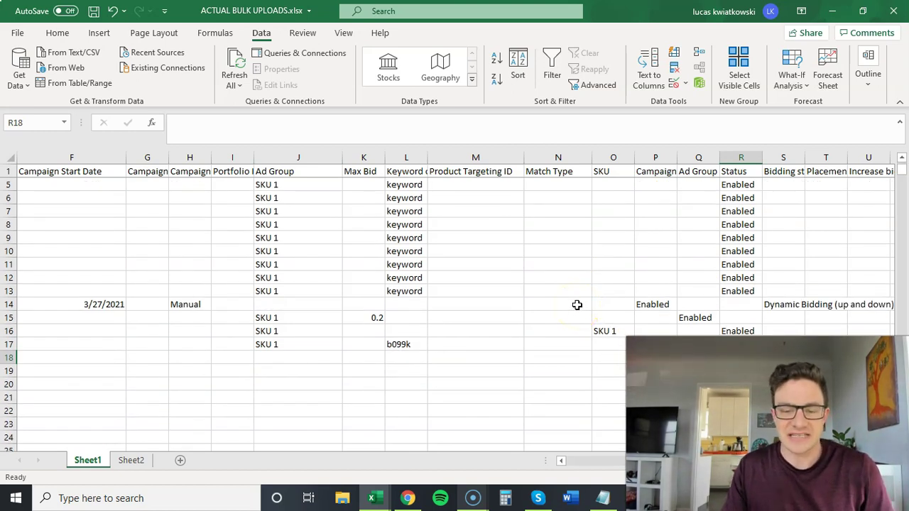
Step: Switch to the Amazon Advertising PDA ad group in Chrome and compare the lowercase and uppercase b06vwd8ny3 product targets and their suggested bids
{"action": "left_click", "coordinate": [409, 343]}
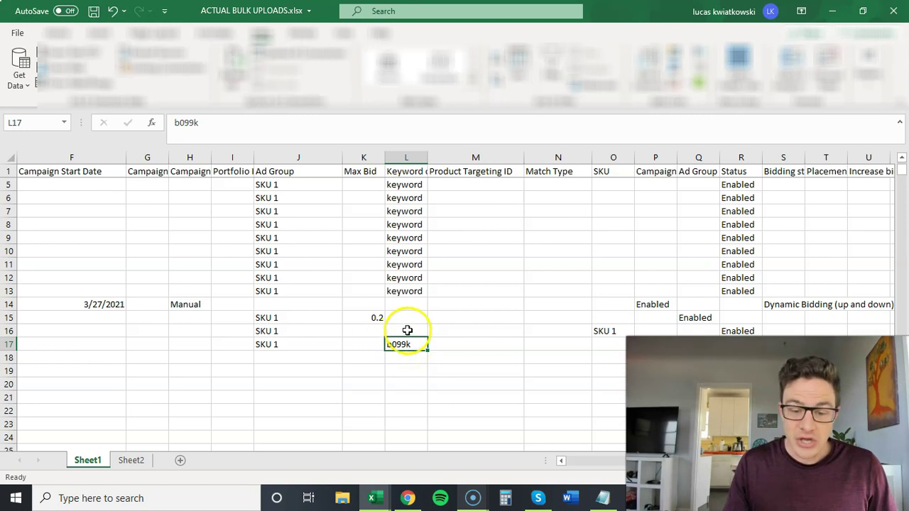
{"action": "left_click", "coordinate": [407, 498]}
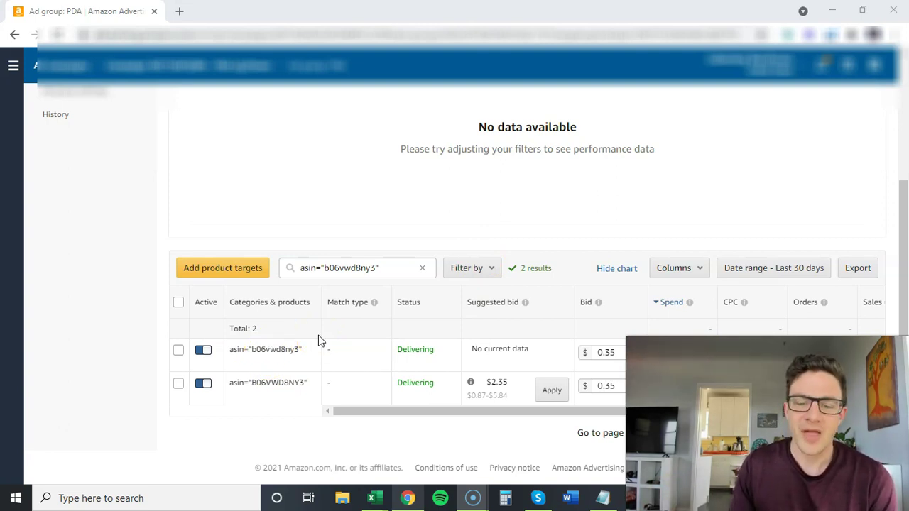
{"action": "double_click", "coordinate": [263, 349]}
{"action": "left_click", "coordinate": [280, 384]}
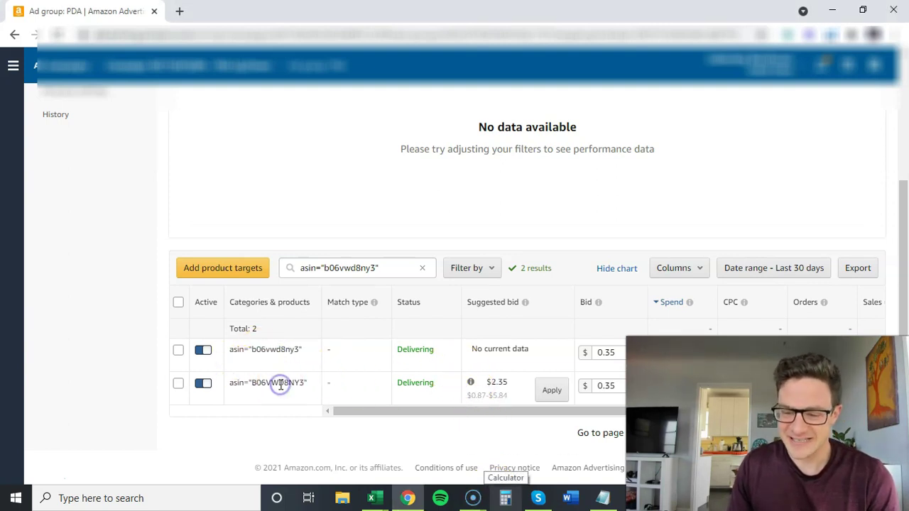
{"action": "left_click_drag", "start_coordinate": [261, 349], "coordinate": [291, 349]}
{"action": "left_click_drag", "start_coordinate": [472, 349], "coordinate": [526, 347]}
{"action": "left_click_drag", "start_coordinate": [251, 382], "coordinate": [305, 382]}
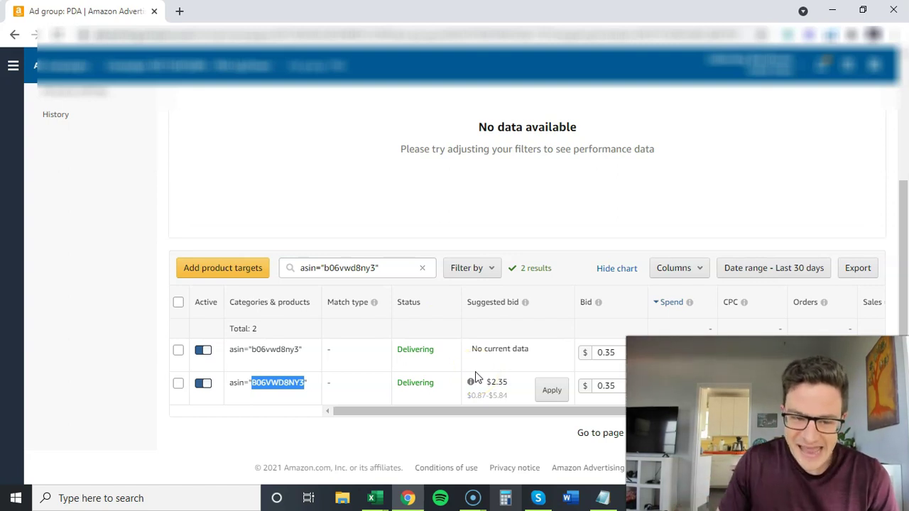
{"action": "left_click", "coordinate": [281, 348]}
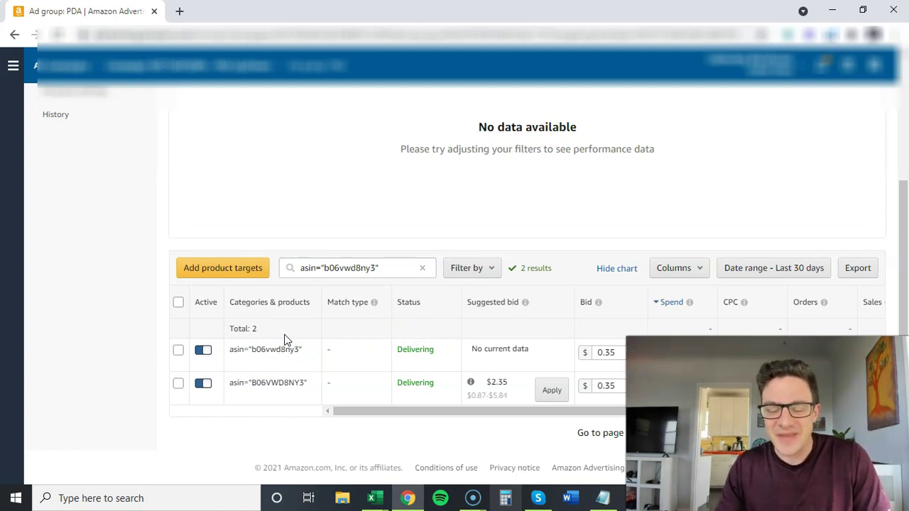
{"action": "left_click", "coordinate": [272, 354]}
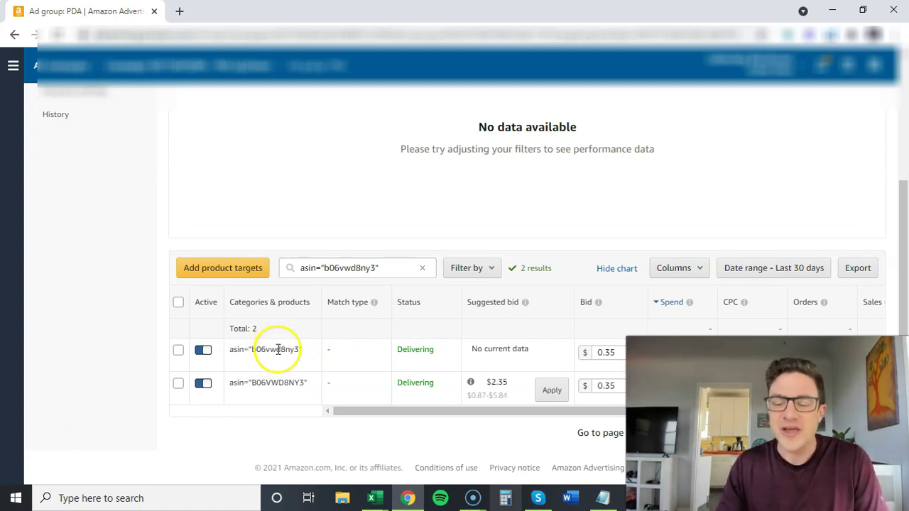
{"action": "left_click", "coordinate": [267, 385]}
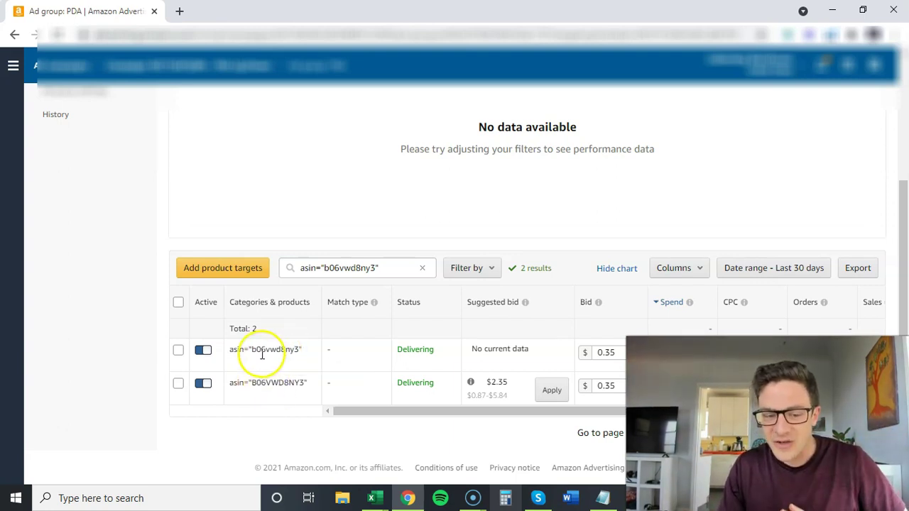
Step: Examine how the lowercase and uppercase b06vwd8ny3 ASINs are written in the two product targets of the PDA ad group
{"action": "left_click", "coordinate": [257, 351]}
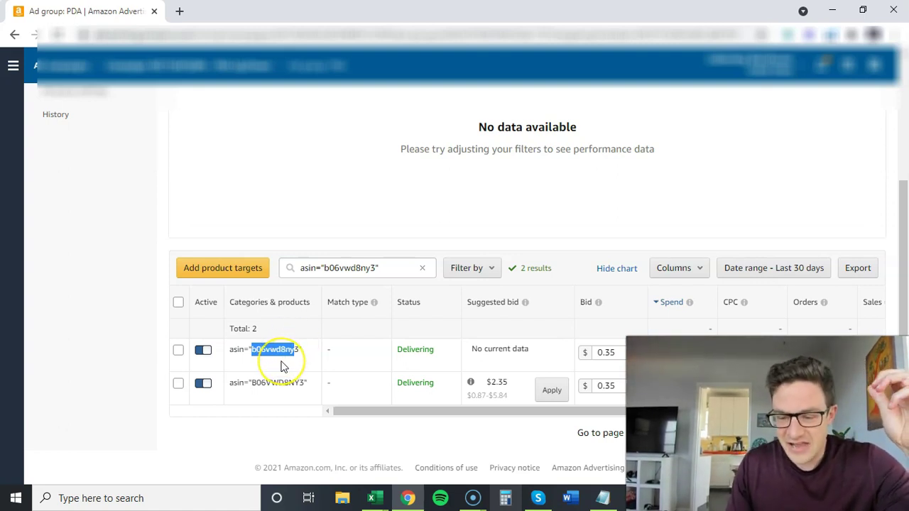
{"action": "left_click", "coordinate": [283, 352]}
{"action": "left_click", "coordinate": [290, 376]}
{"action": "left_click", "coordinate": [278, 349]}
{"action": "left_click", "coordinate": [276, 388]}
{"action": "left_click", "coordinate": [272, 347]}
{"action": "left_click", "coordinate": [277, 382]}
{"action": "left_click", "coordinate": [274, 346]}
{"action": "left_click", "coordinate": [270, 381]}
{"action": "left_click", "coordinate": [270, 348]}
{"action": "left_click", "coordinate": [274, 374]}
{"action": "left_click", "coordinate": [272, 384]}
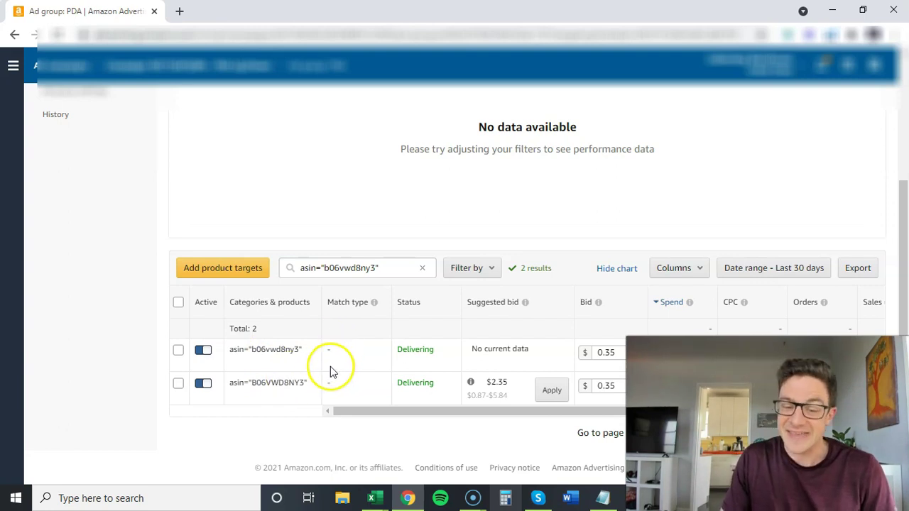
Step: Switch back to the Excel workbook and rewrite the ASIN in L17 on Sheet1 in uppercase as B099K
{"action": "left_click", "coordinate": [381, 499]}
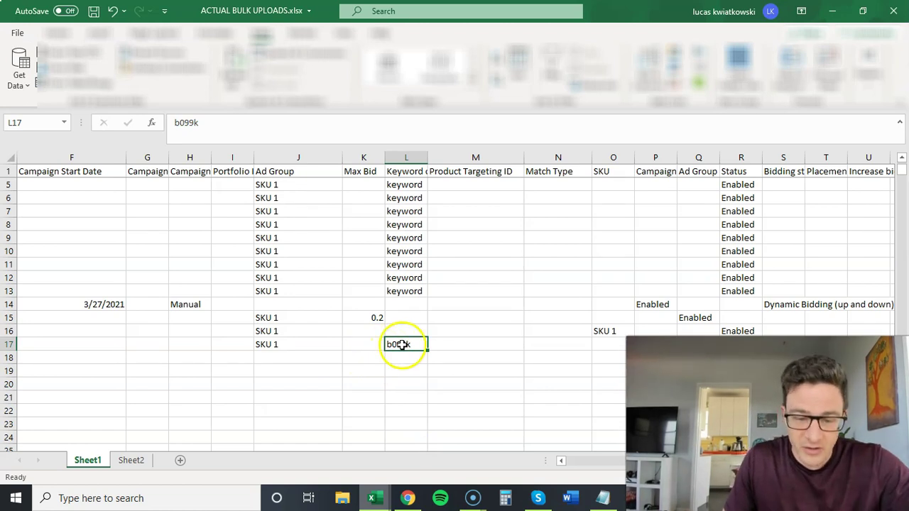
{"action": "left_click", "coordinate": [180, 122]}
{"action": "key", "text": "BackSpace"}
{"action": "left_click", "coordinate": [210, 120]}
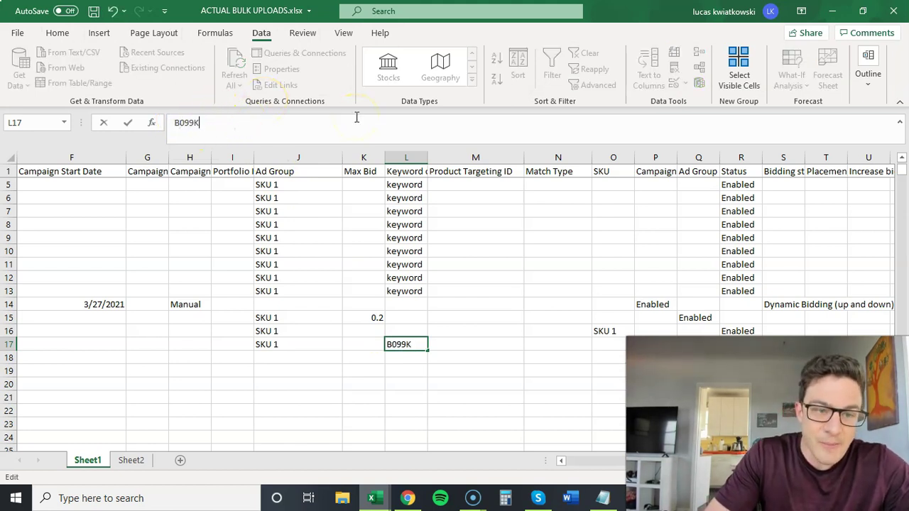
{"action": "key", "text": "Return"}
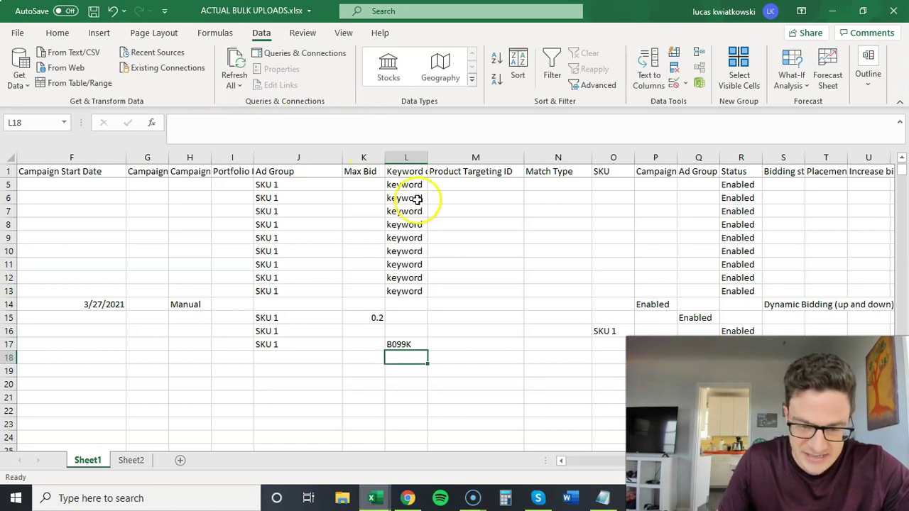
Step: Wrap the ASIN in L17 in the product targeting format so the cell reads asin="B099K"
{"action": "left_click", "coordinate": [400, 344]}
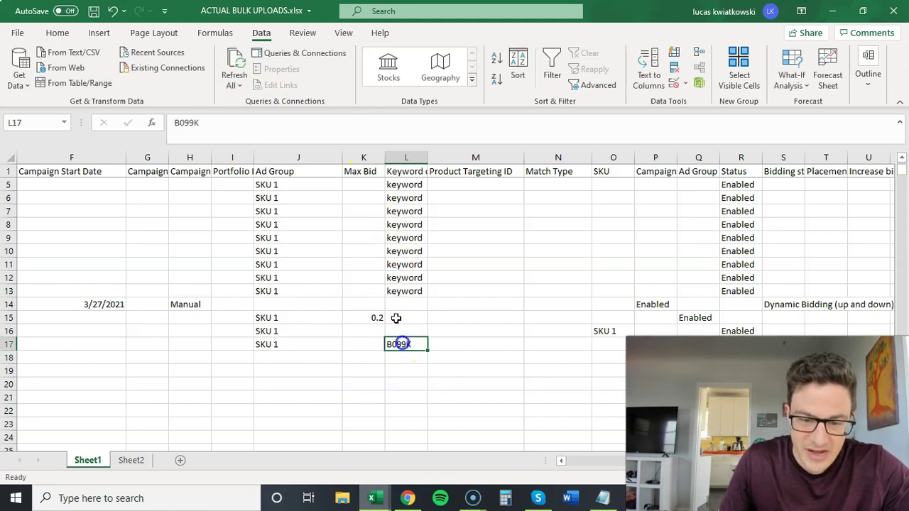
{"action": "left_click", "coordinate": [181, 122]}
{"action": "type", "text": "asin="}
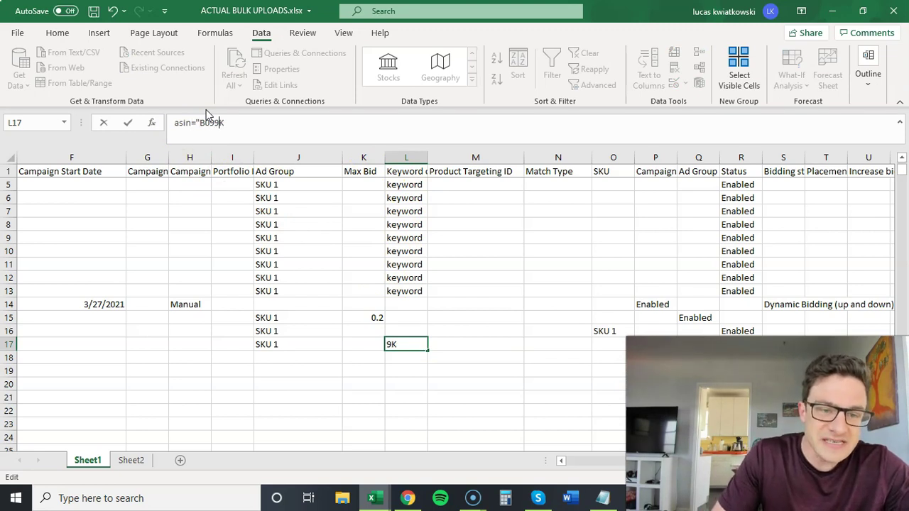
{"action": "type", "text": "\""}
{"action": "key", "text": "Return"}
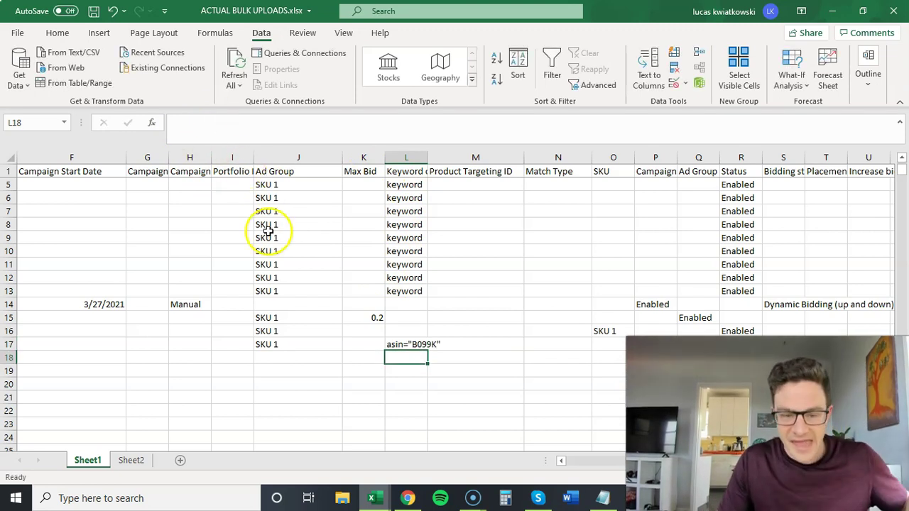
Step: Copy the asin="B099K" target from L17 into the Product Targeting ID cell M17
{"action": "left_click", "coordinate": [404, 345]}
{"action": "key", "text": "ctrl+c"}
{"action": "left_click", "coordinate": [460, 344]}
{"action": "key", "text": "ctrl+v"}
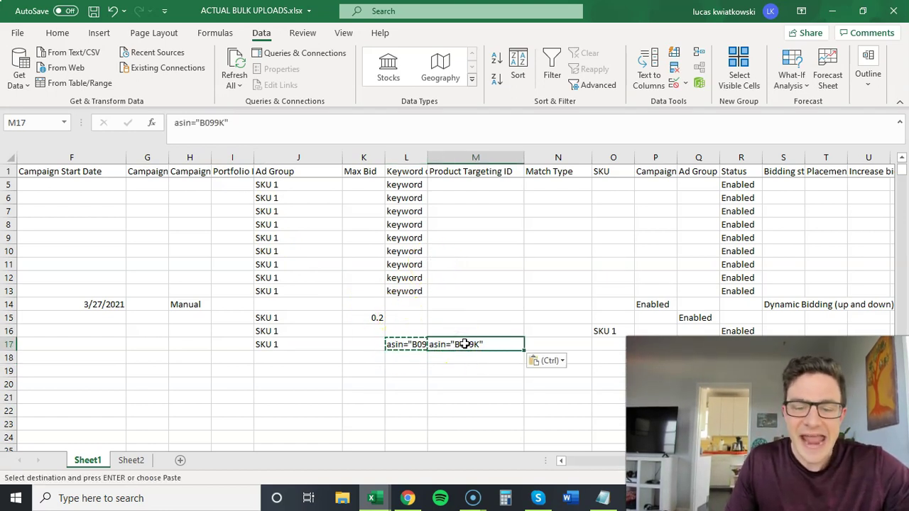
{"action": "key", "text": "Escape"}
Step: Set the Match Type of the PDA target row, N17, to Targeting Expression
{"action": "left_click", "coordinate": [549, 343]}
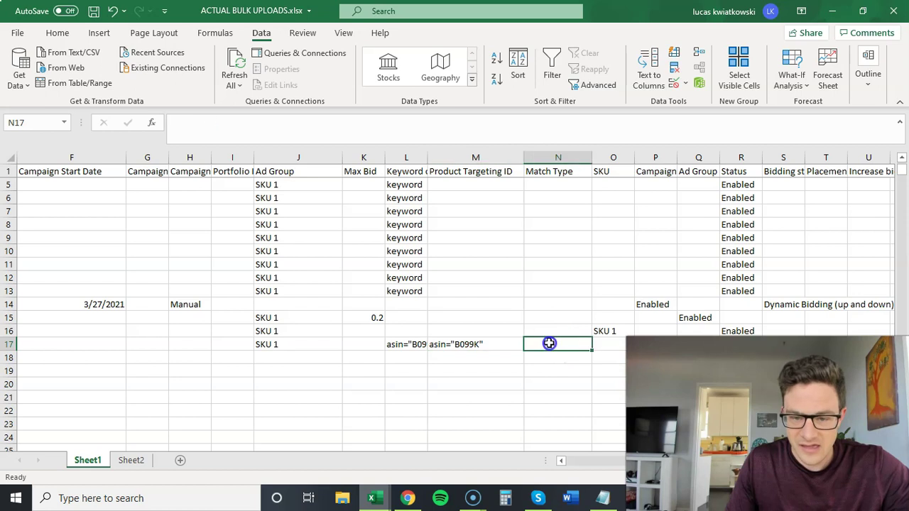
{"action": "type", "text": "Targeting Expression"}
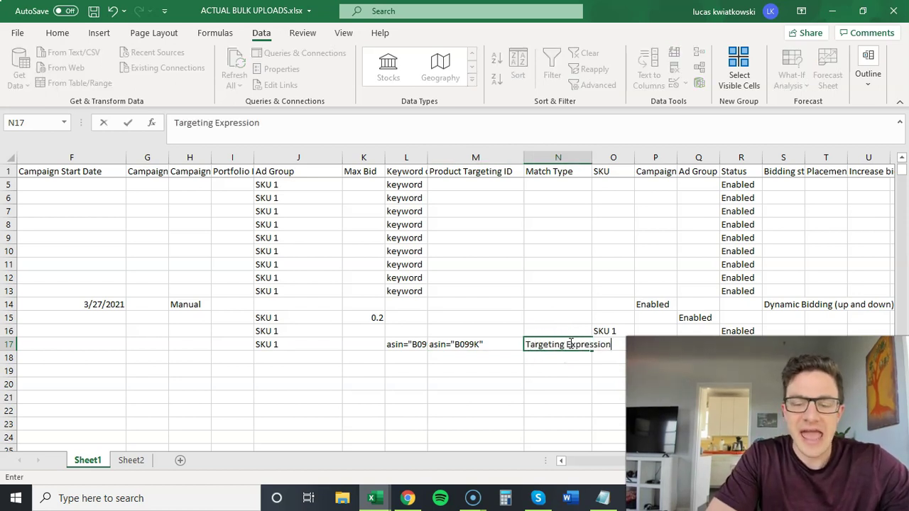
{"action": "key", "text": "Return"}
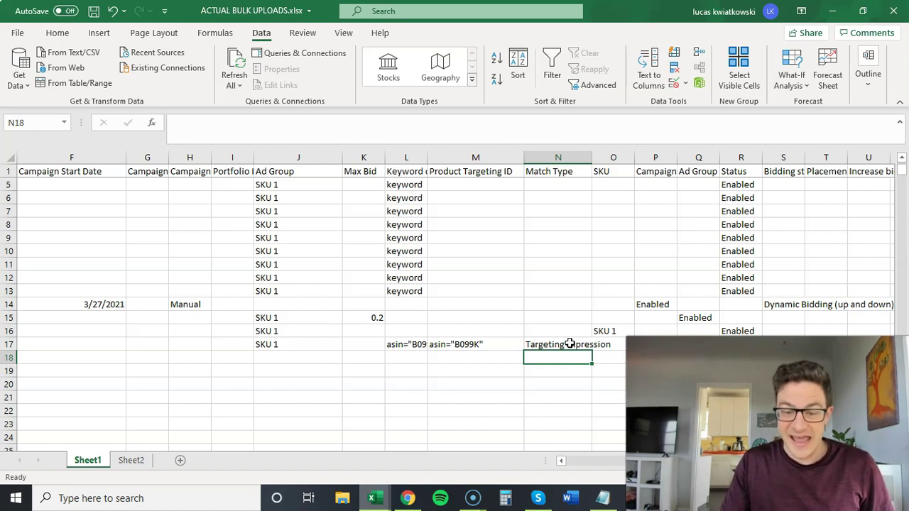
{"action": "left_click_drag", "start_coordinate": [569, 343], "coordinate": [386, 341]}
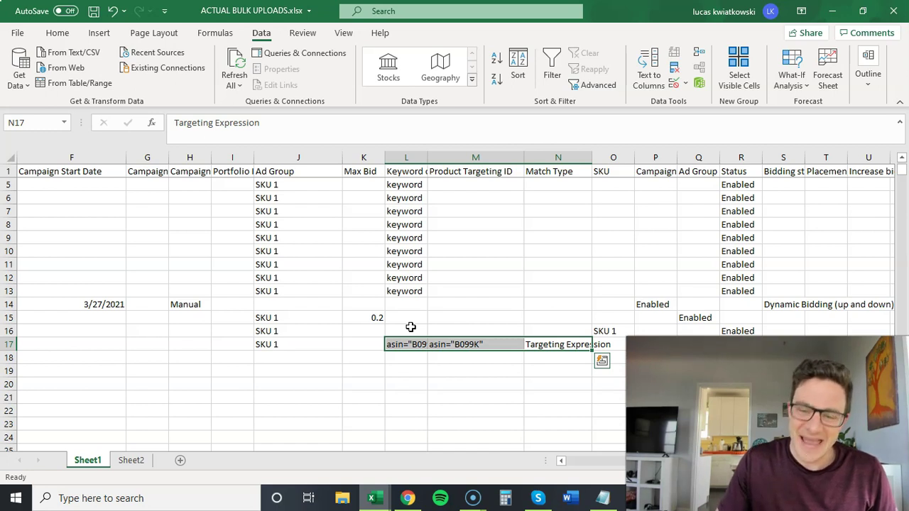
{"action": "left_click", "coordinate": [405, 346]}
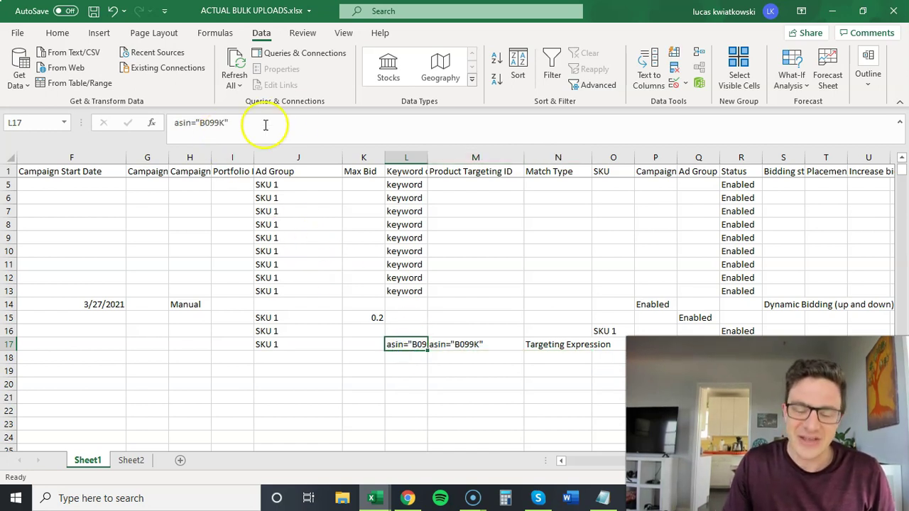
{"action": "left_click", "coordinate": [319, 118]}
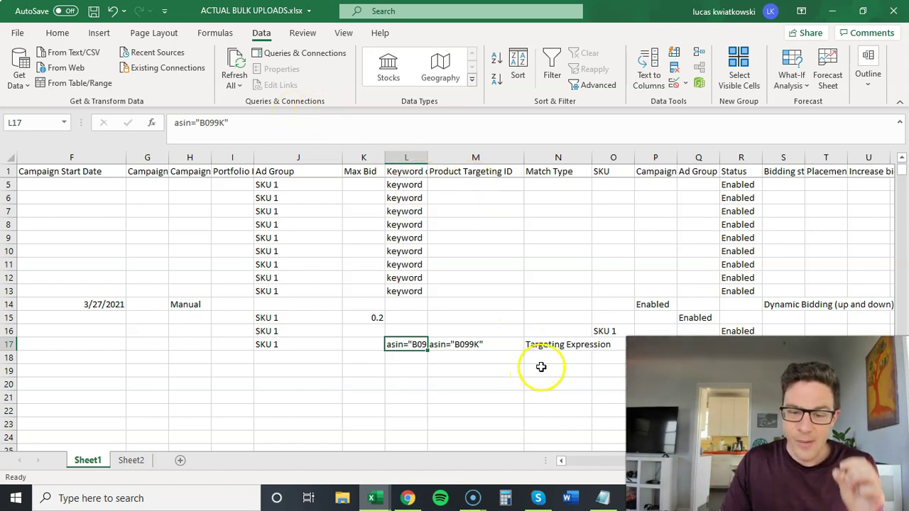
{"action": "left_click", "coordinate": [557, 347]}
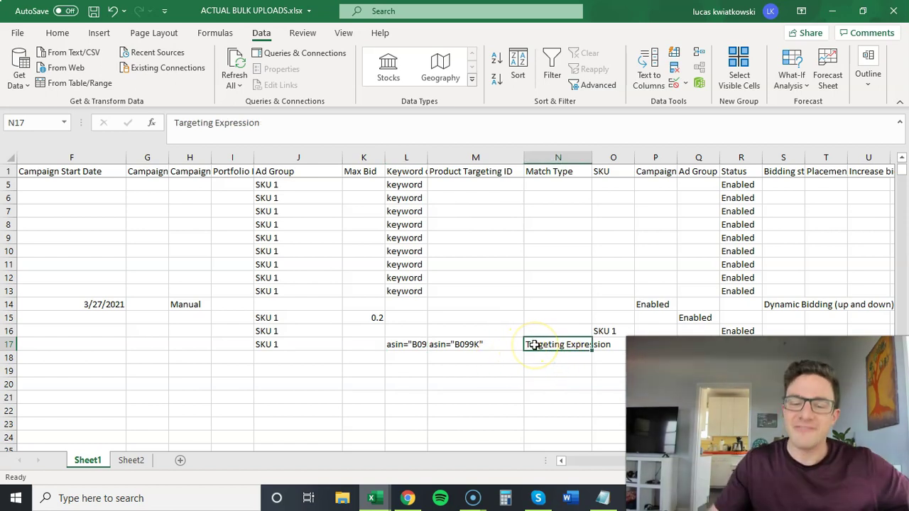
Step: Set the Match Type in N5 to Broad and fill it down through N13 for all the keyword rows
{"action": "scroll", "coordinate": [600, 335], "scroll_direction": "up", "scroll_amount": 1}
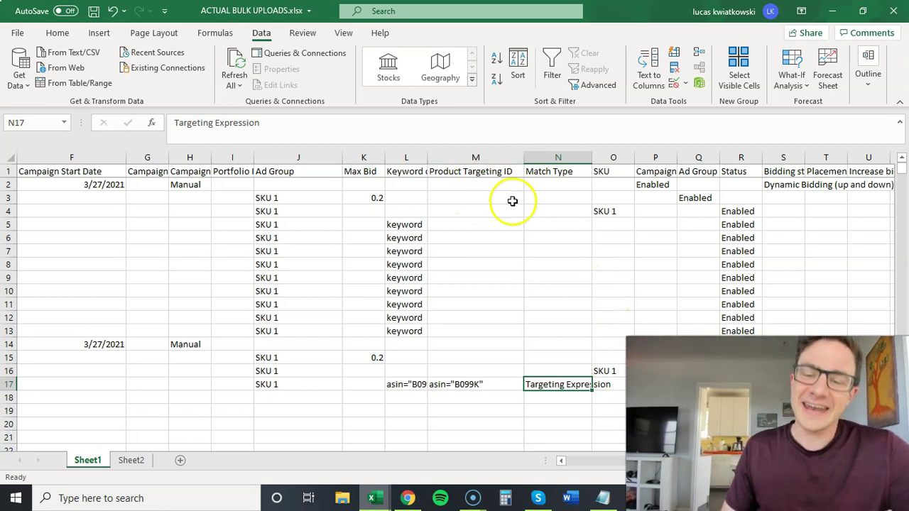
{"action": "left_click", "coordinate": [543, 227]}
{"action": "type", "text": "Broad"}
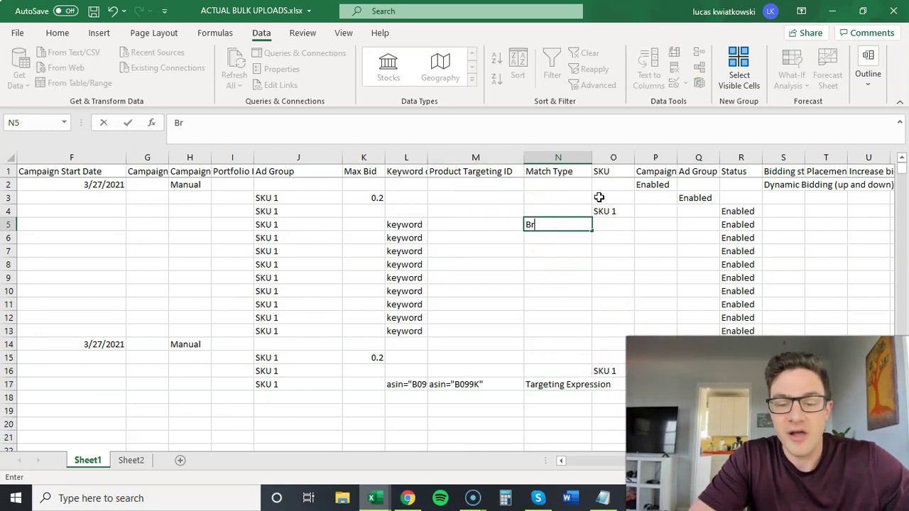
{"action": "key", "text": "Return"}
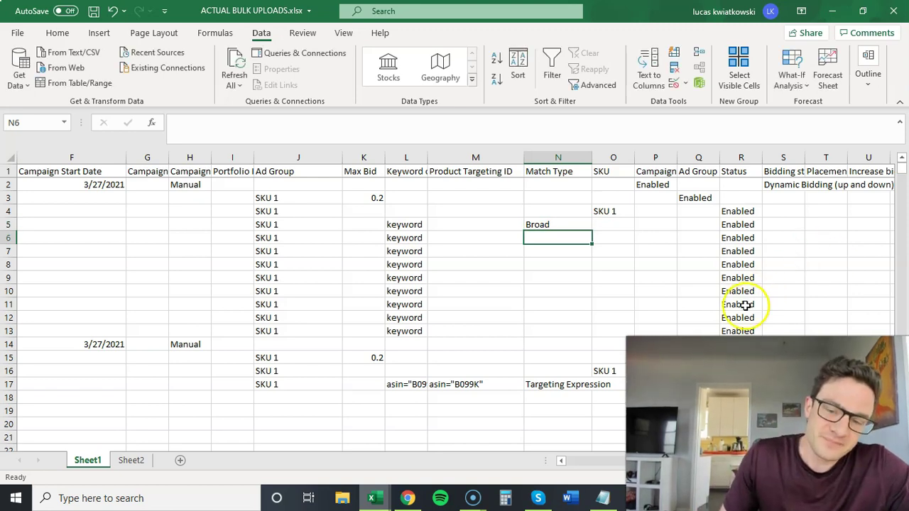
{"action": "left_click", "coordinate": [573, 227]}
{"action": "left_click_drag", "start_coordinate": [594, 233], "coordinate": [572, 339]}
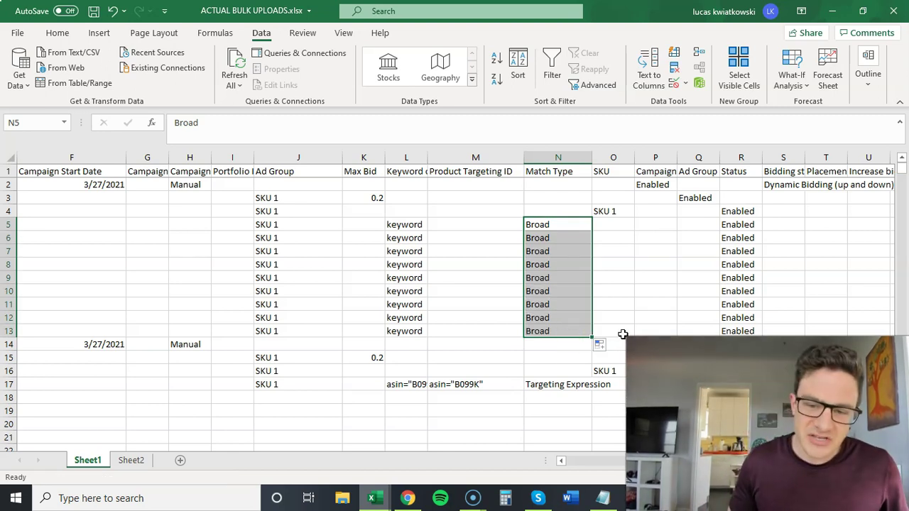
{"action": "left_click", "coordinate": [544, 226]}
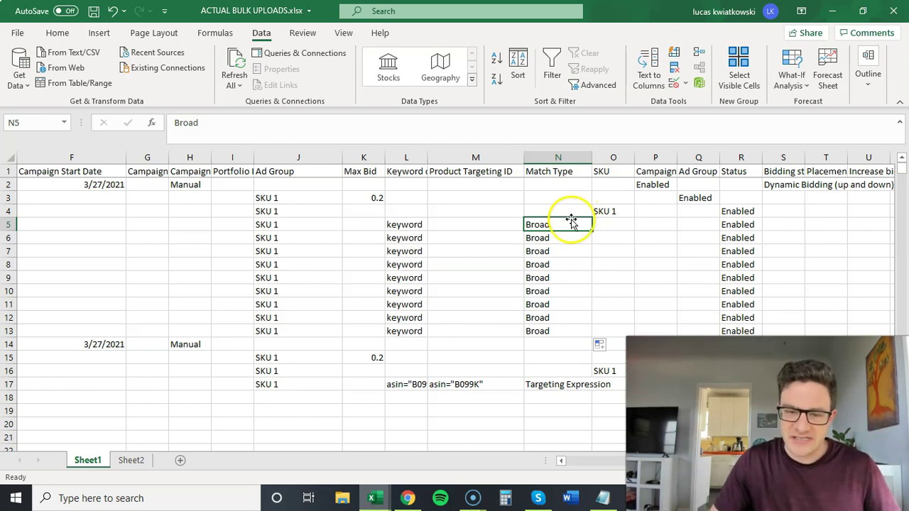
{"action": "left_click_drag", "start_coordinate": [404, 226], "coordinate": [404, 264]}
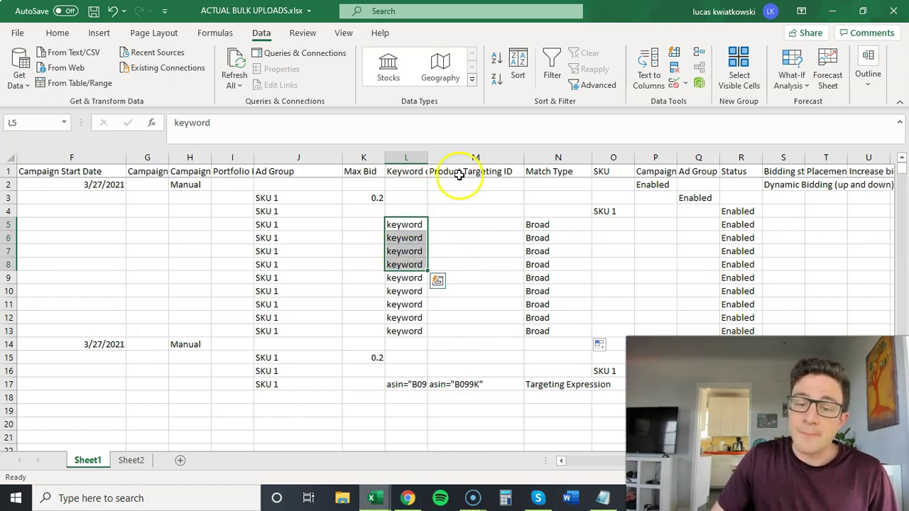
{"action": "left_click", "coordinate": [543, 226]}
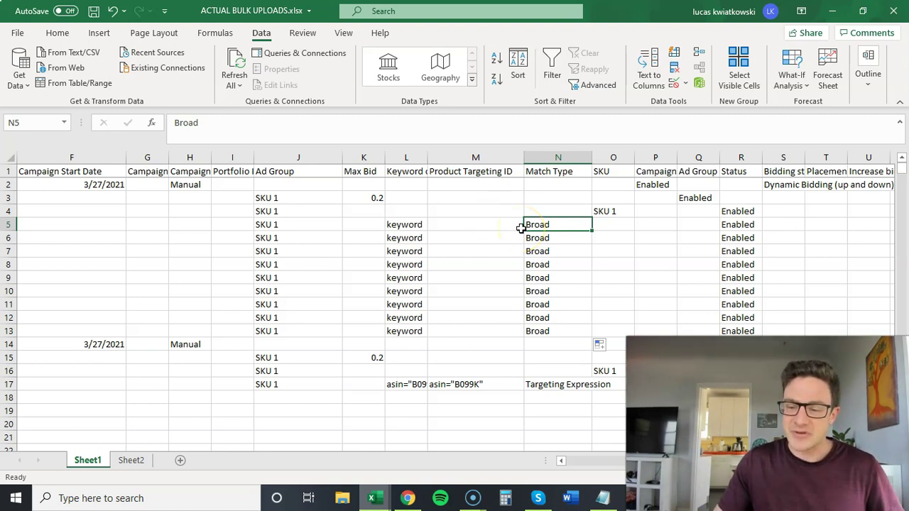
{"action": "left_click", "coordinate": [374, 197]}
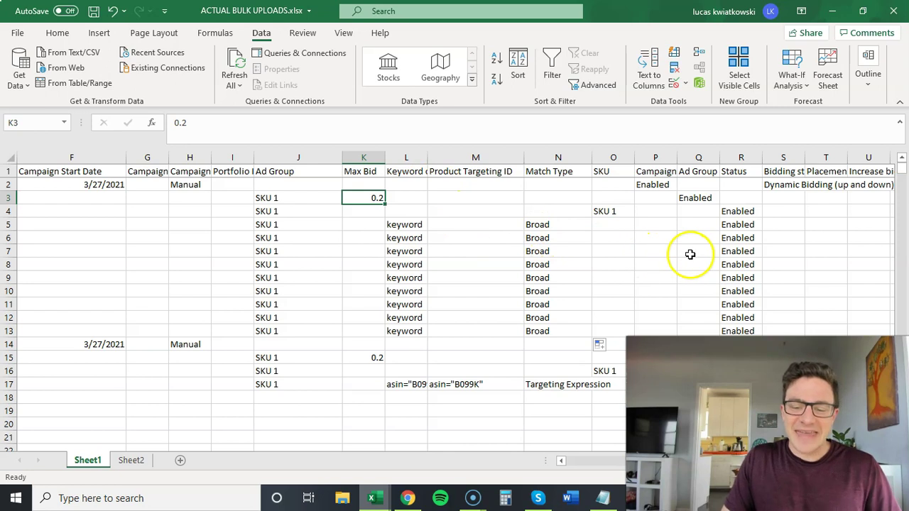
Step: Highlight the PDA target cells L17:N17 with a yellow fill
{"action": "left_click_drag", "start_coordinate": [406, 384], "coordinate": [575, 384]}
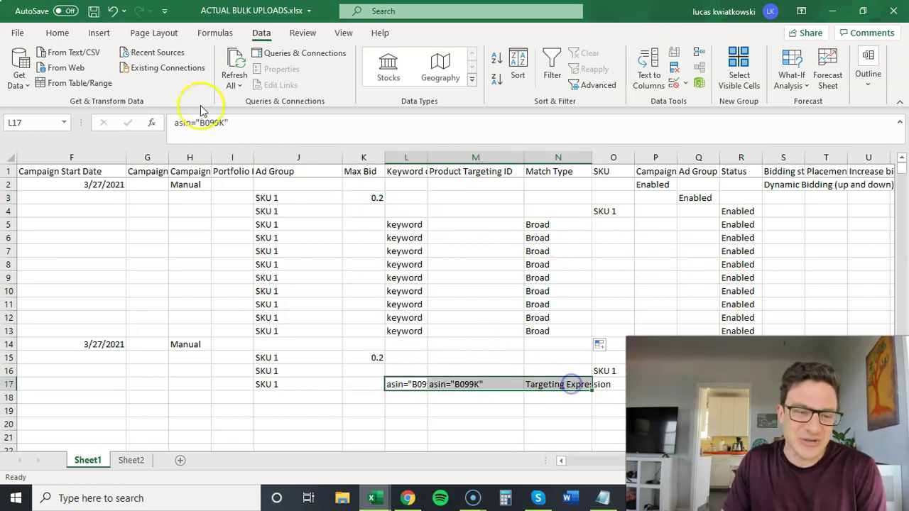
{"action": "left_click", "coordinate": [56, 34]}
{"action": "left_click", "coordinate": [166, 80]}
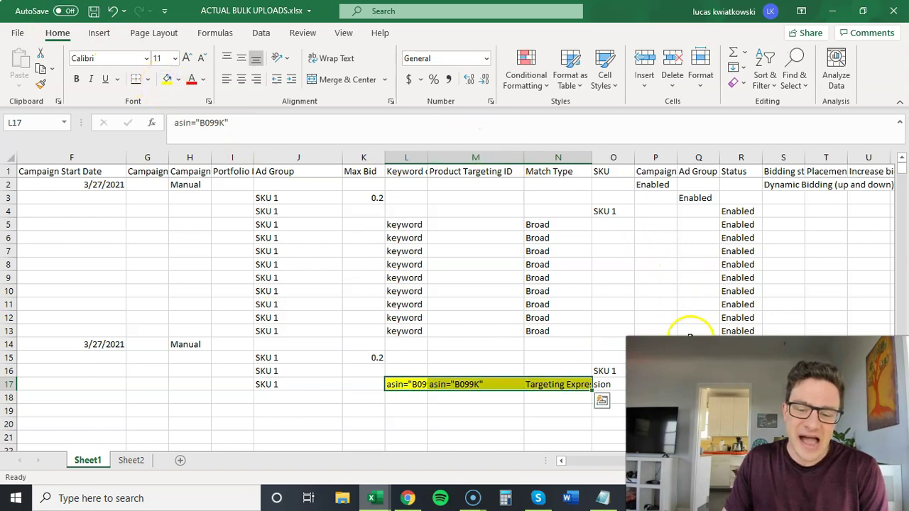
{"action": "left_click", "coordinate": [655, 384]}
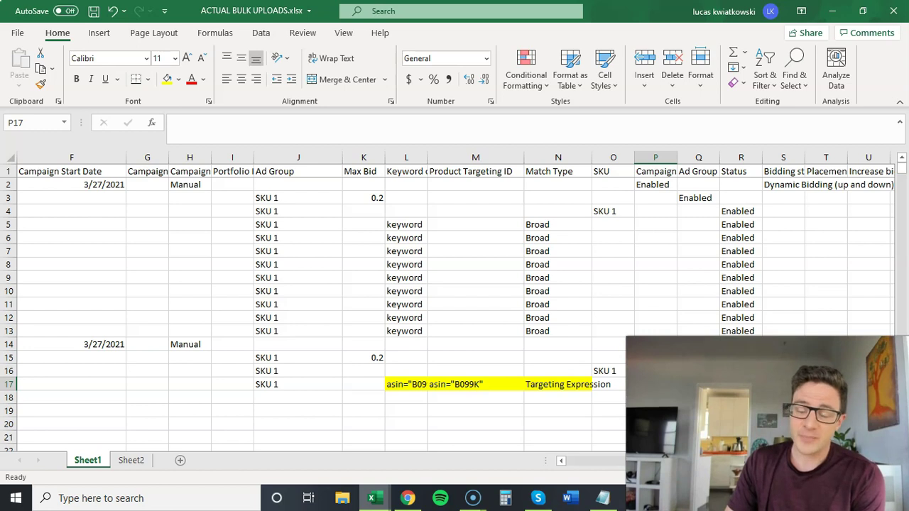
Step: Copy the campaign through ad group cells D17:J17 into row 18 and fill them down through row 20
{"action": "scroll", "coordinate": [454, 284], "scroll_direction": "left", "scroll_amount": 5}
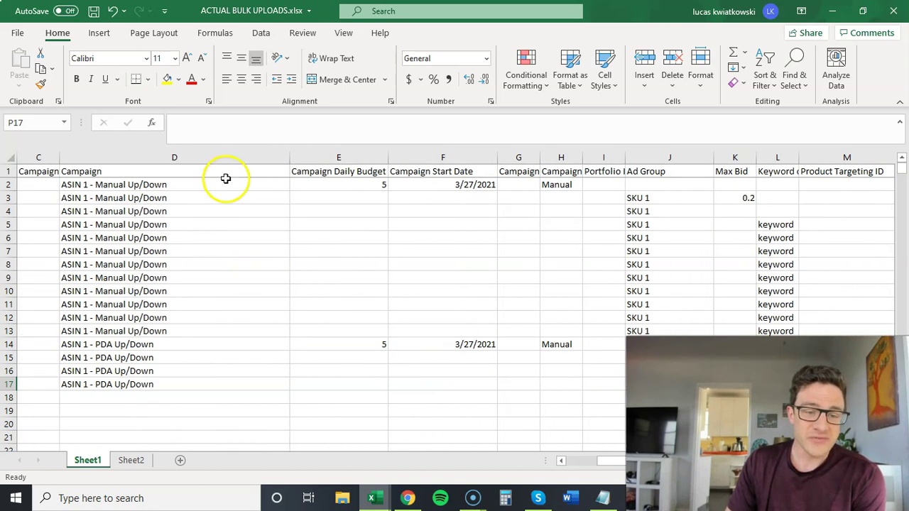
{"action": "left_click_drag", "start_coordinate": [221, 187], "coordinate": [233, 336]}
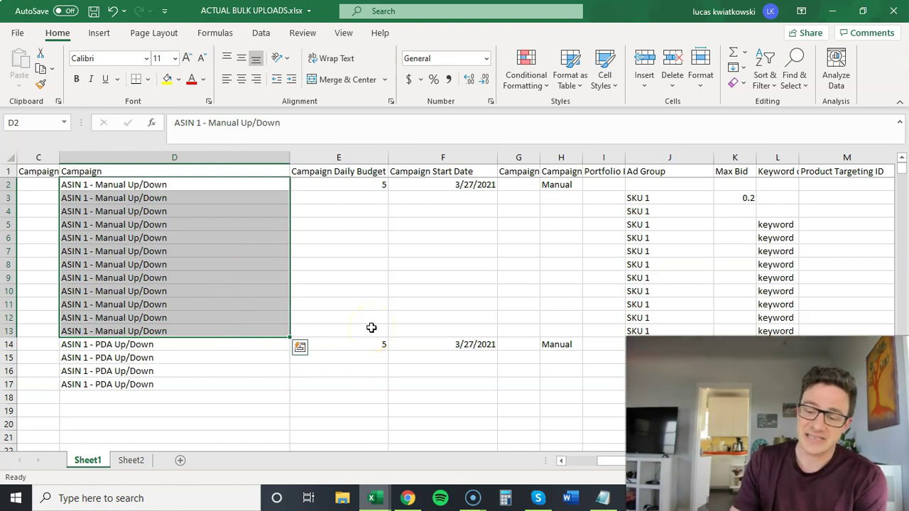
{"action": "left_click_drag", "start_coordinate": [173, 345], "coordinate": [643, 386]}
{"action": "key", "text": "ctrl+c"}
{"action": "left_click", "coordinate": [140, 400]}
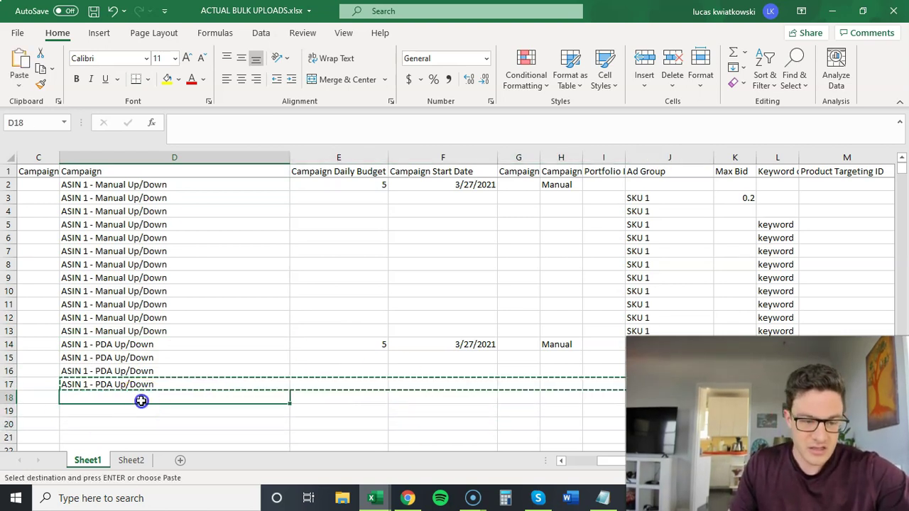
{"action": "key", "text": "ctrl+v"}
{"action": "key", "text": "Escape"}
{"action": "left_click_drag", "start_coordinate": [625, 404], "coordinate": [625, 430]}
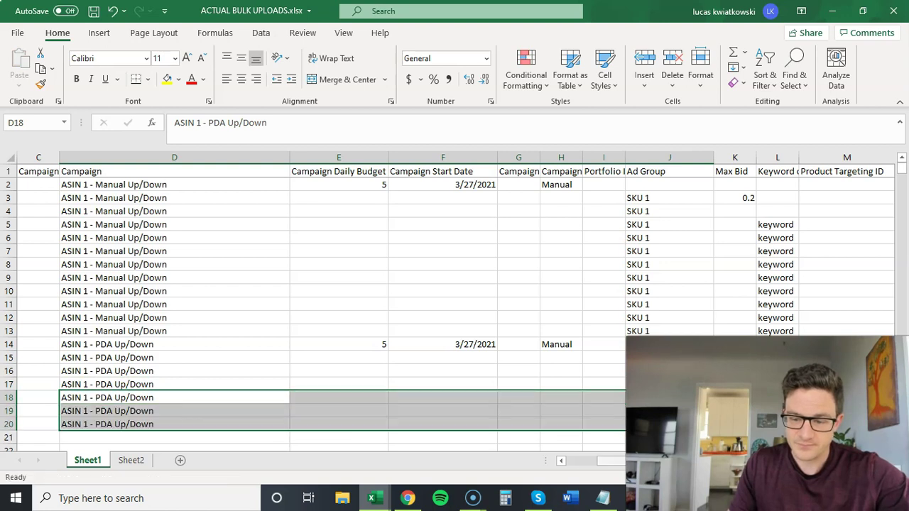
Step: Copy the highlighted asin="B099K" target, Product Targeting ID and match type cells L17:N17 into rows 18 to 20
{"action": "scroll", "coordinate": [473, 338], "scroll_direction": "right", "scroll_amount": 2}
{"action": "scroll", "coordinate": [473, 339], "scroll_direction": "down", "scroll_amount": 2}
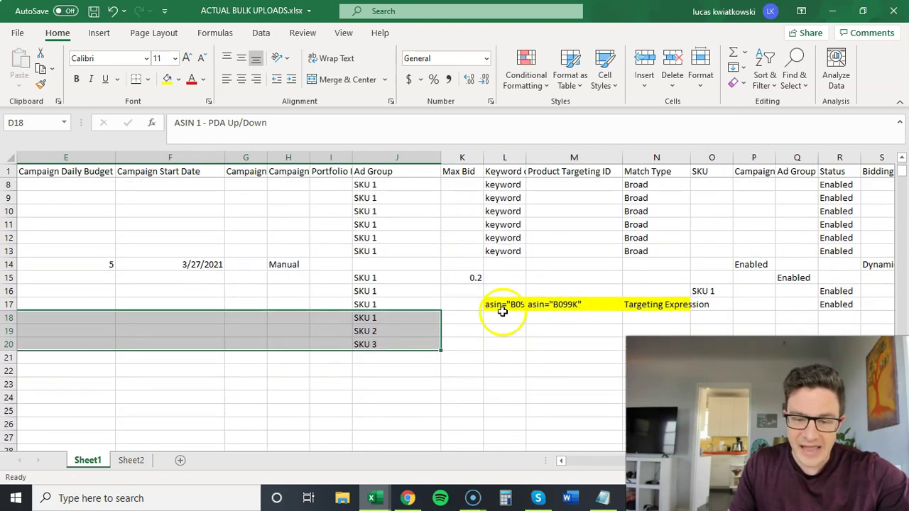
{"action": "left_click_drag", "start_coordinate": [502, 310], "coordinate": [532, 306]}
{"action": "left_click_drag", "start_coordinate": [625, 306], "coordinate": [642, 305]}
{"action": "key", "text": "ctrl+c"}
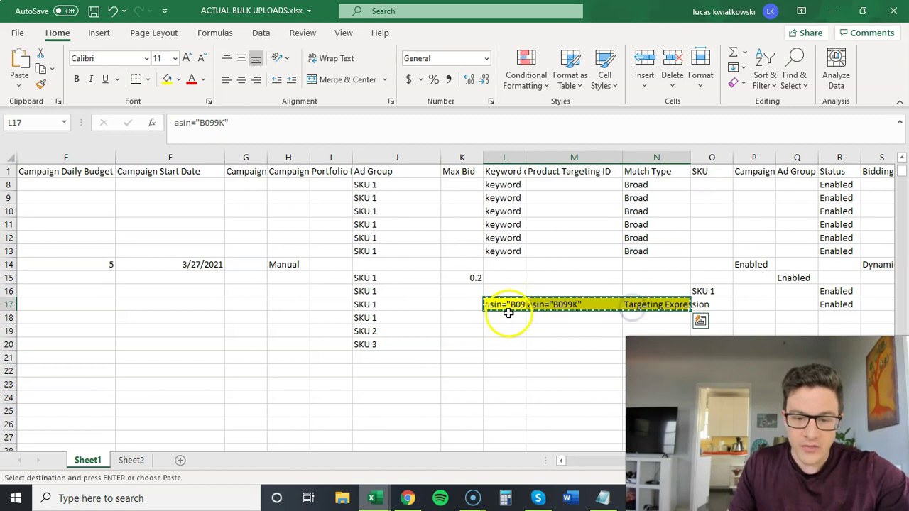
{"action": "left_click_drag", "start_coordinate": [511, 328], "coordinate": [657, 344]}
{"action": "key", "text": "ctrl+v"}
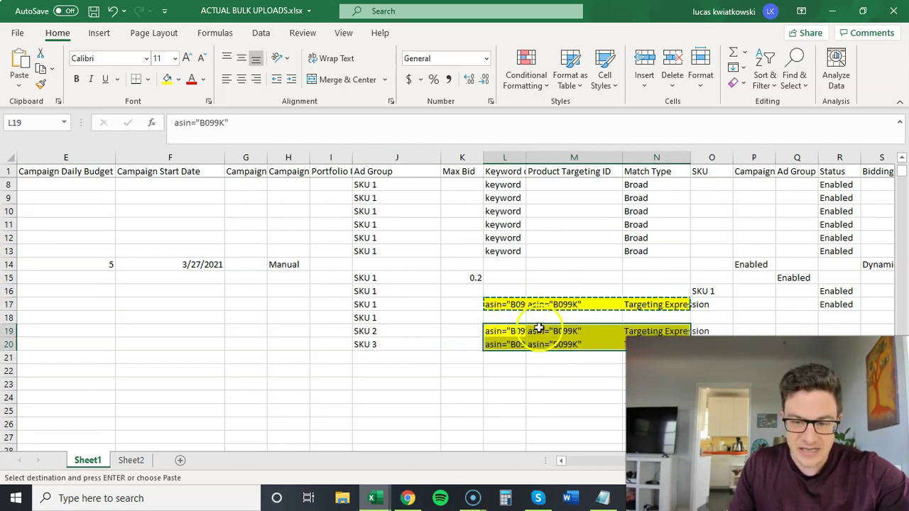
{"action": "left_click", "coordinate": [503, 317]}
{"action": "left_click_drag", "start_coordinate": [682, 317], "coordinate": [504, 318]}
{"action": "key", "text": "ctrl+v"}
{"action": "key", "text": "Escape"}
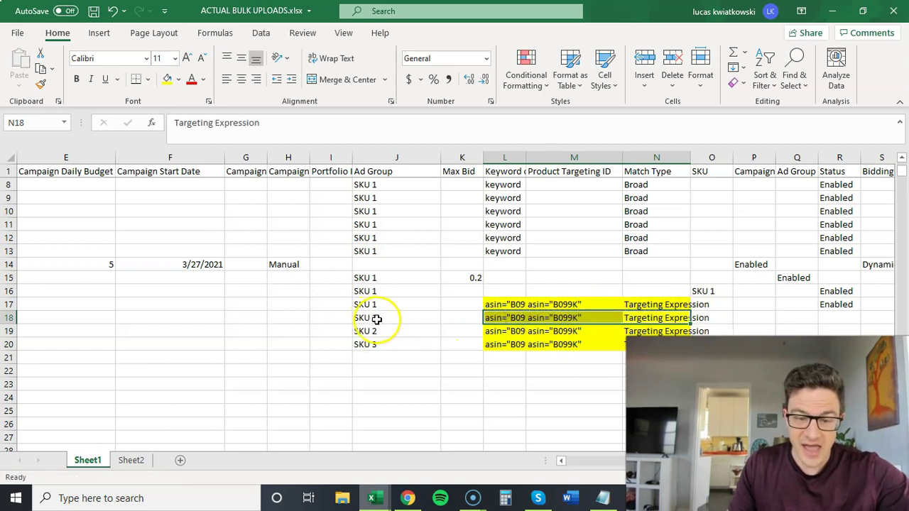
Step: Replace the ad groups in J19 and J20 with SKU 1 copied from J18
{"action": "left_click", "coordinate": [382, 318]}
{"action": "key", "text": "ctrl+c"}
{"action": "left_click_drag", "start_coordinate": [389, 331], "coordinate": [387, 341]}
{"action": "key", "text": "ctrl+v"}
{"action": "key", "text": "Escape"}
Step: Fill the Enabled status from R17 down through R20 for the added PDA target rows
{"action": "left_click_drag", "start_coordinate": [505, 320], "coordinate": [547, 345]}
{"action": "left_click", "coordinate": [824, 305]}
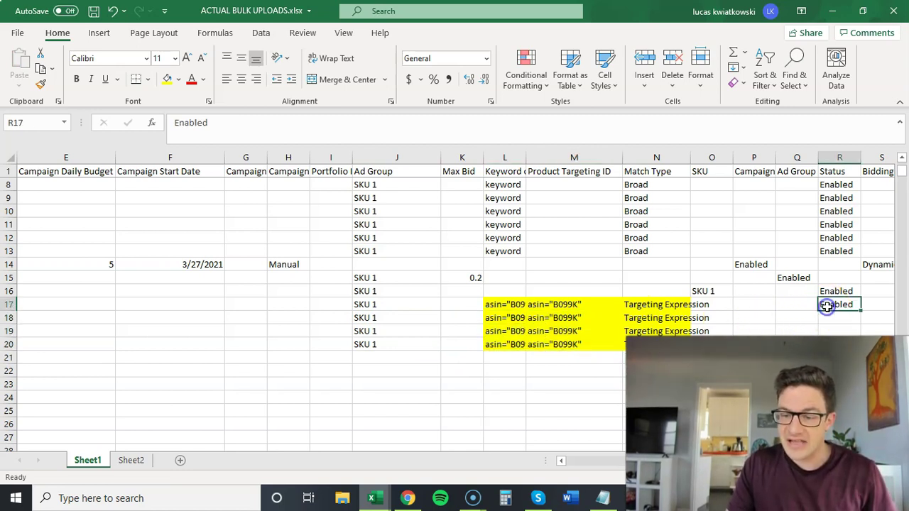
{"action": "left_click_drag", "start_coordinate": [860, 311], "coordinate": [860, 345]}
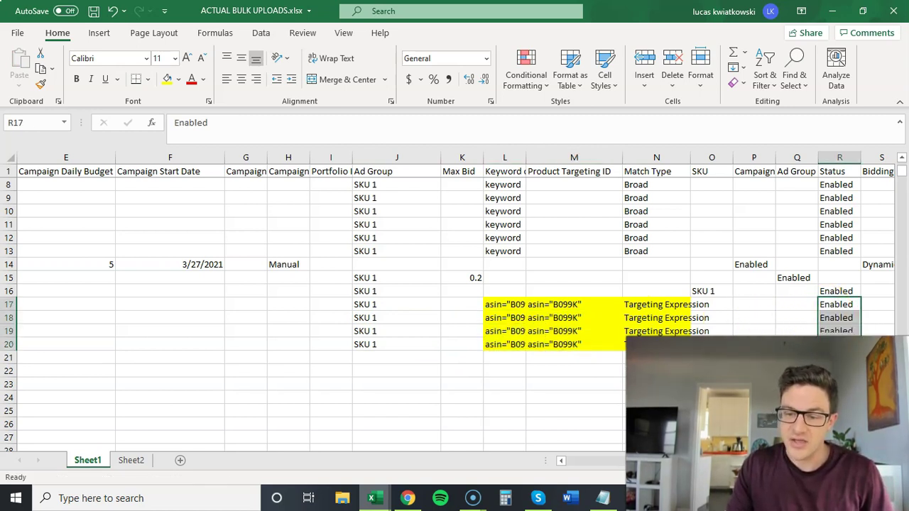